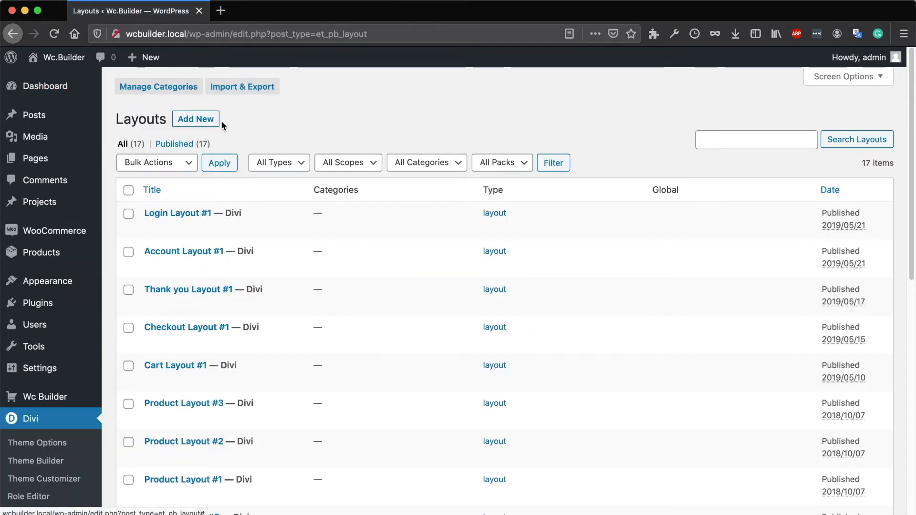
Step: Create a new library layout named "Cart Layout" with the layout type set to Layout
left_click(200, 121)
left_click(413, 223)
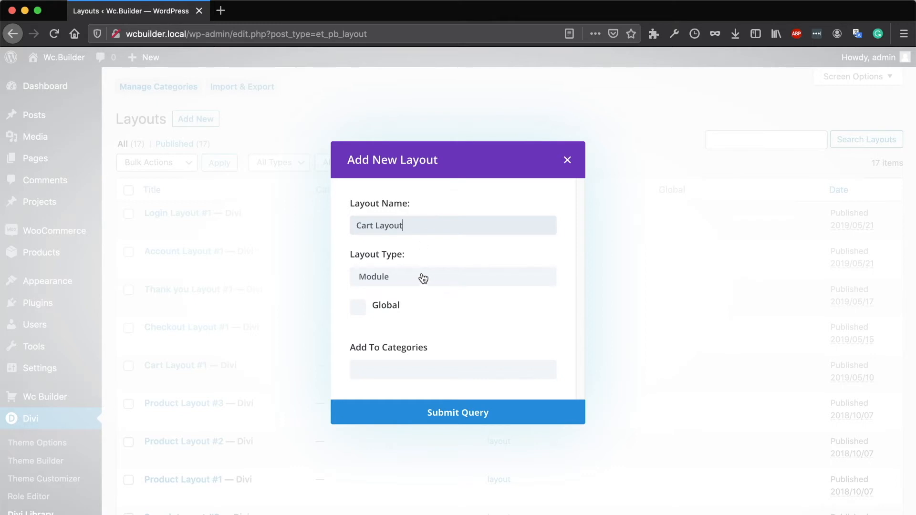
left_click(405, 281)
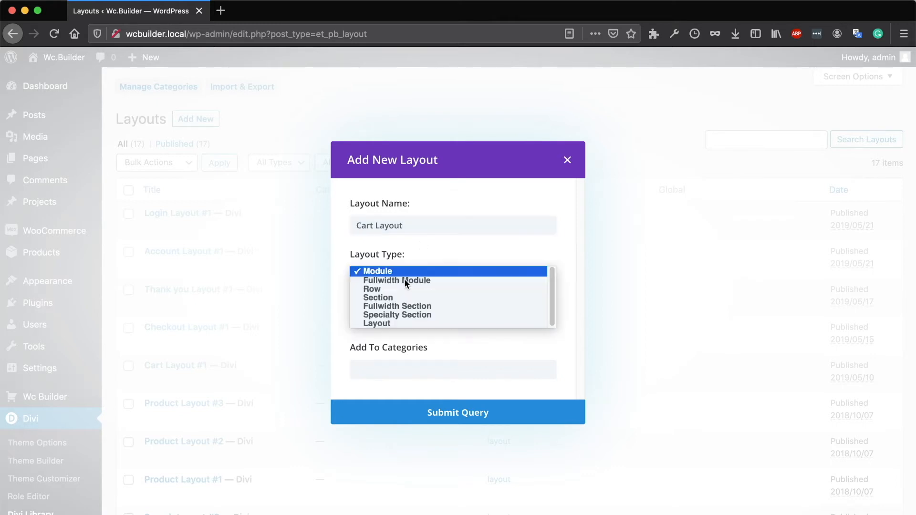
left_click(413, 323)
left_click(470, 421)
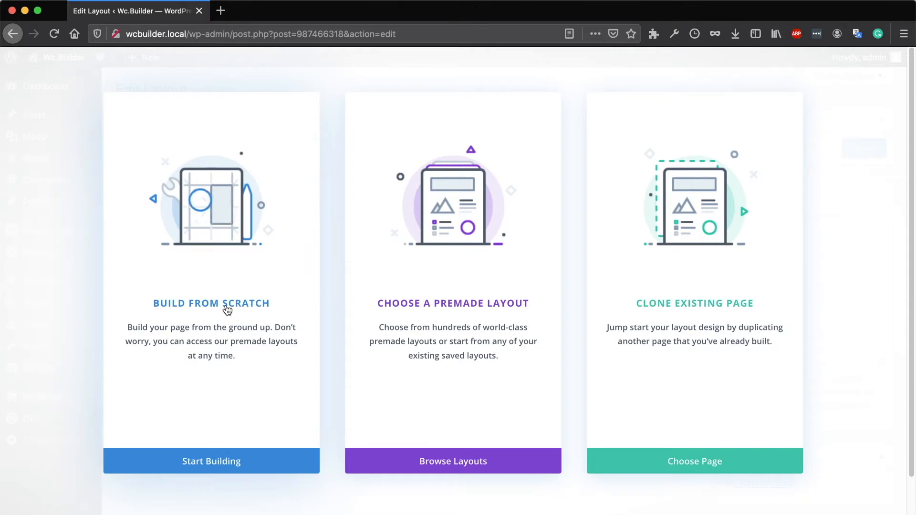
Step: Start the cart layout from scratch and switch to building it on the front end, again from scratch
left_click(494, 272)
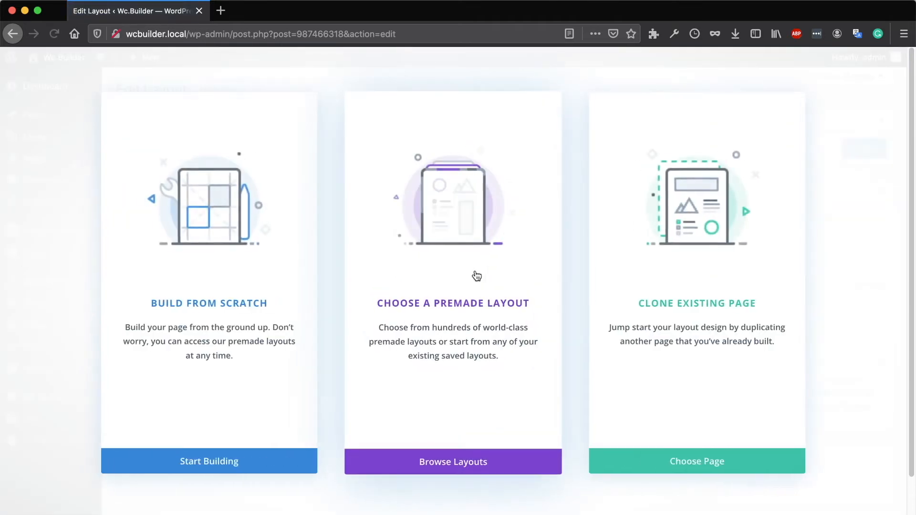
left_click(210, 256)
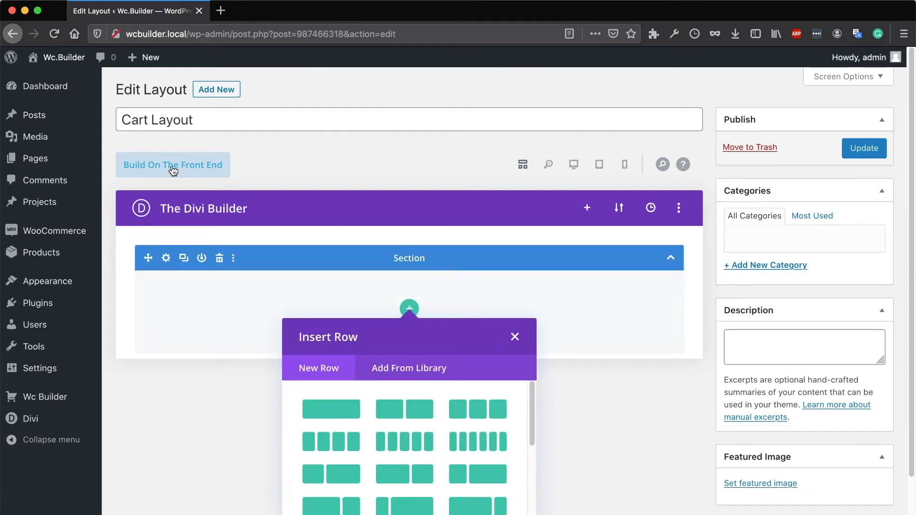
left_click(173, 165)
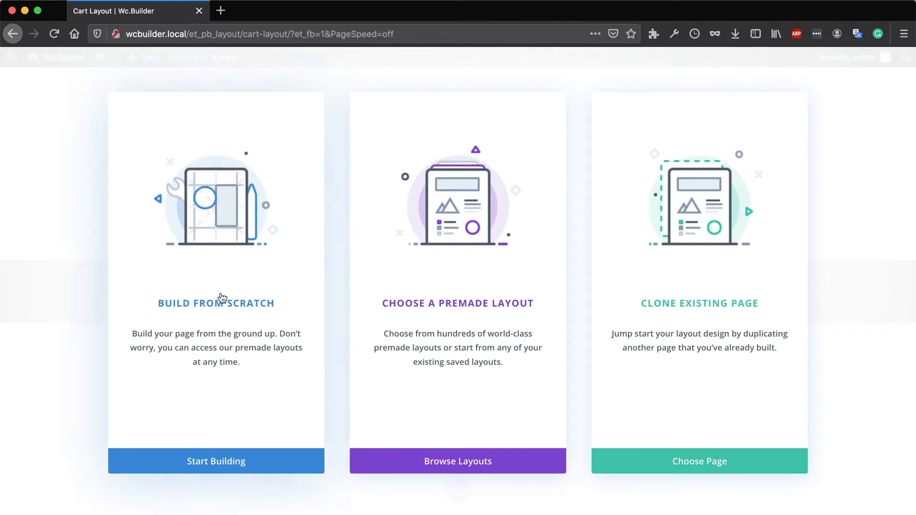
left_click(257, 297)
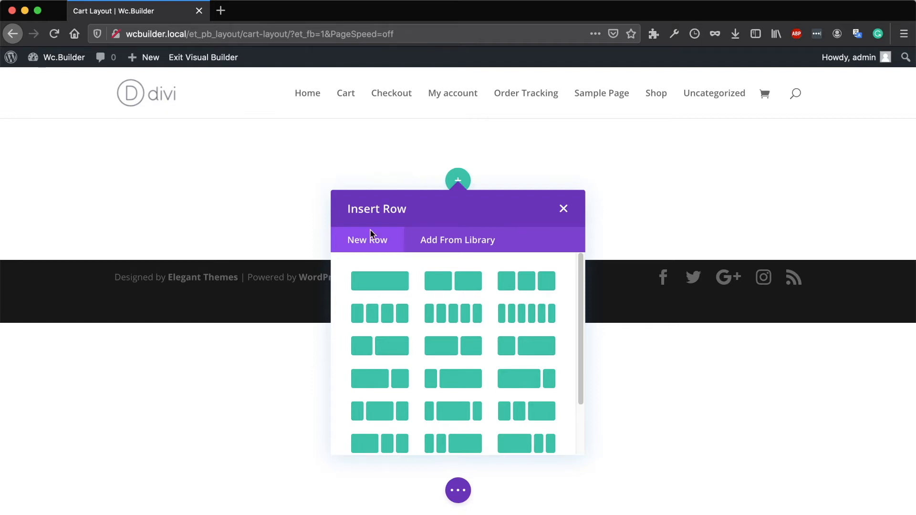
Step: Insert a single-column row and add a Woo Notices module to it, keeping its default settings
left_click(404, 289)
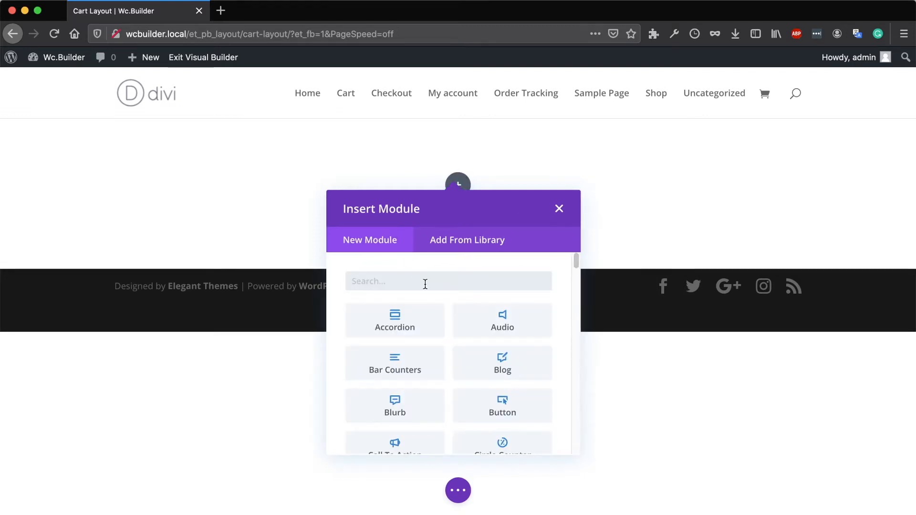
type("woo noti")
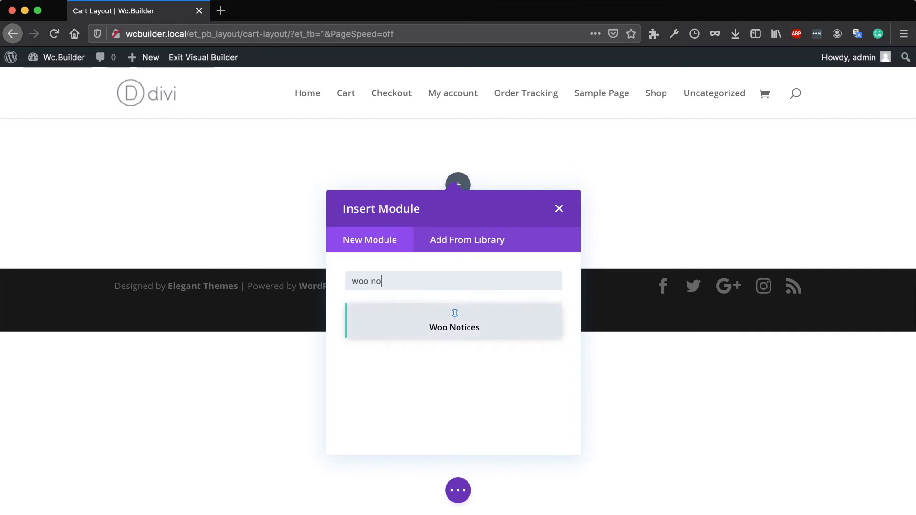
left_click(466, 336)
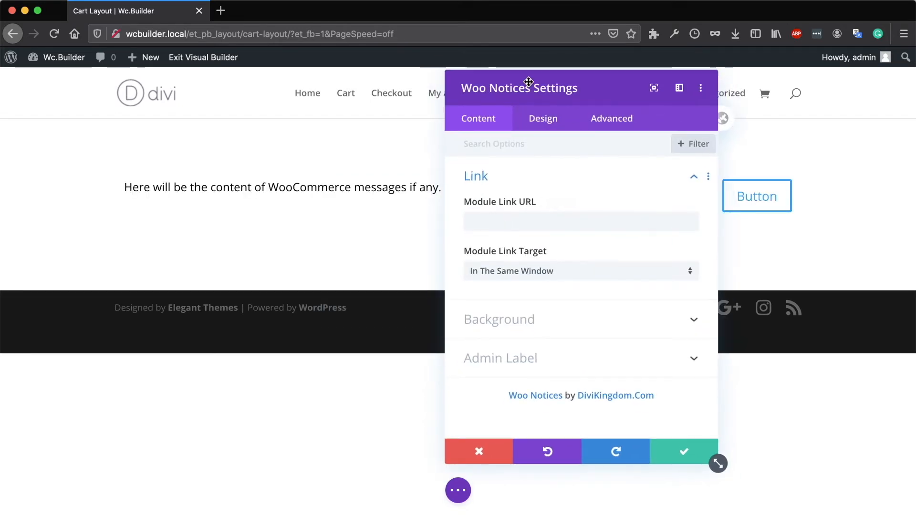
left_click(682, 452)
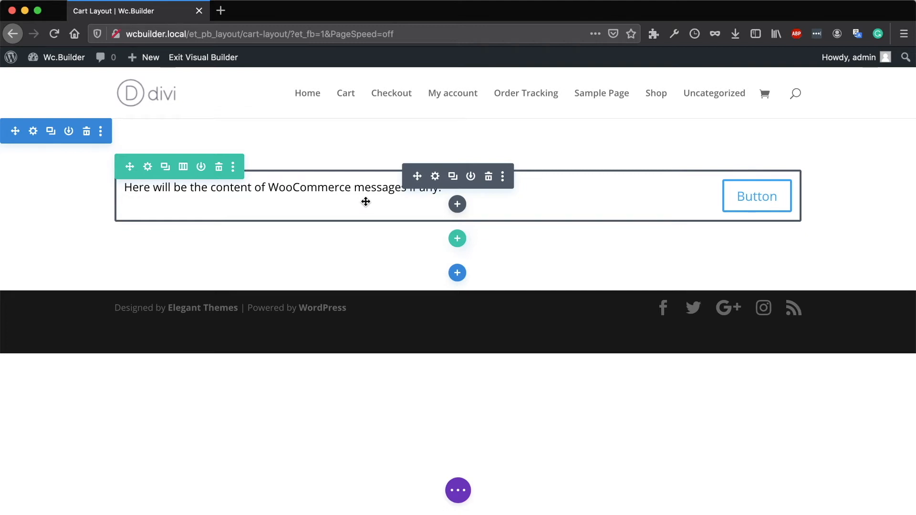
Step: Add a Woo Cart Products module below the Woo Notices module in the same row
left_click(459, 242)
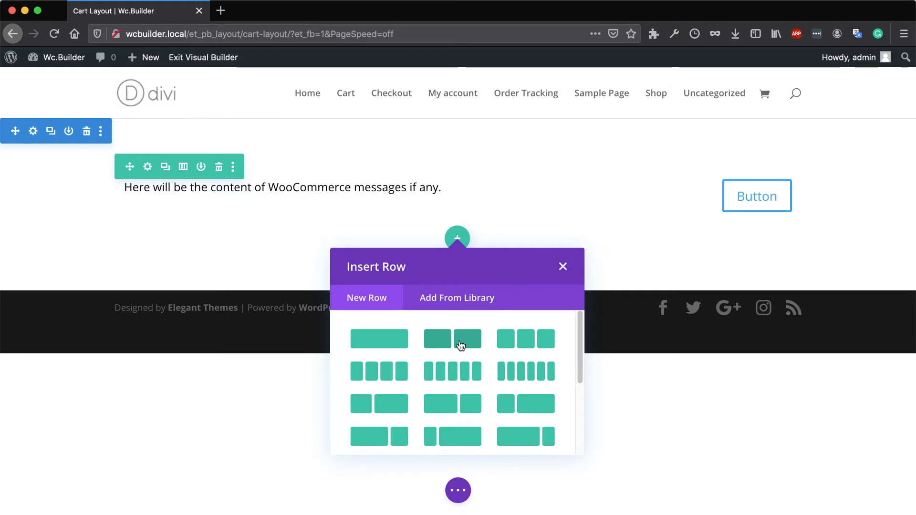
left_click(382, 214)
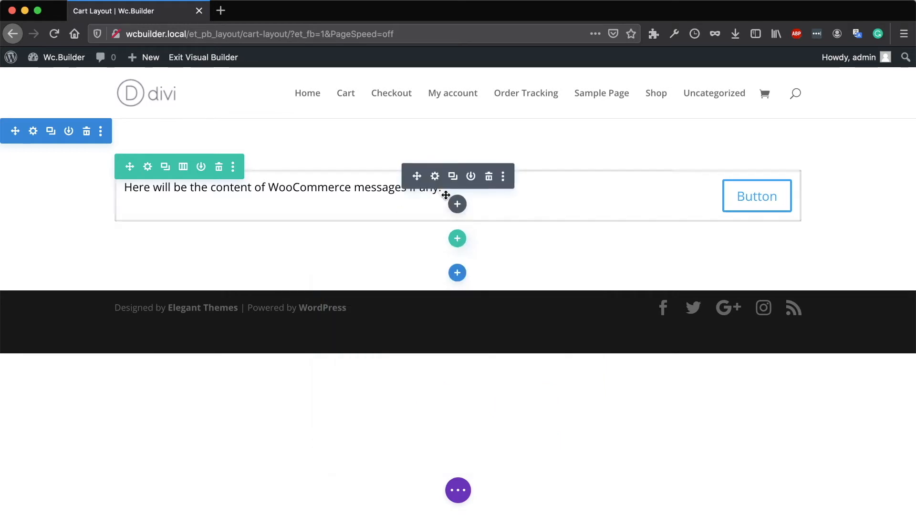
left_click(457, 205)
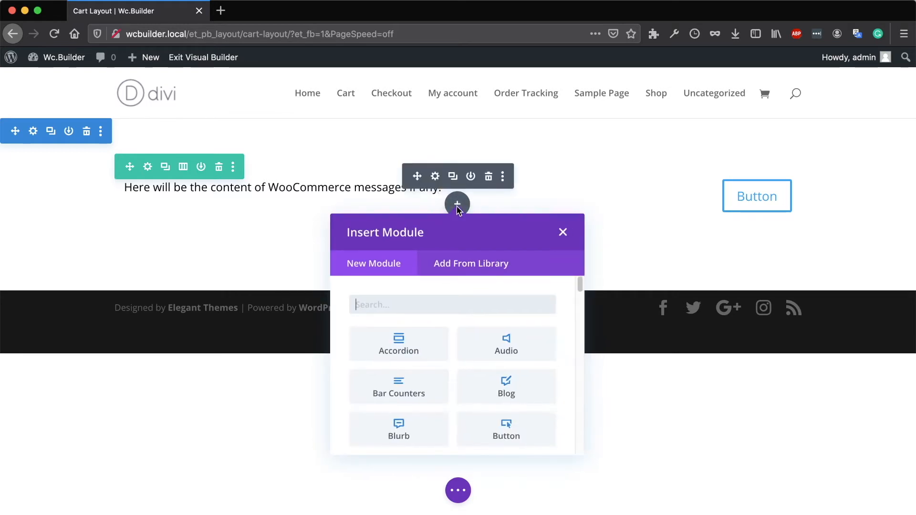
type("ca")
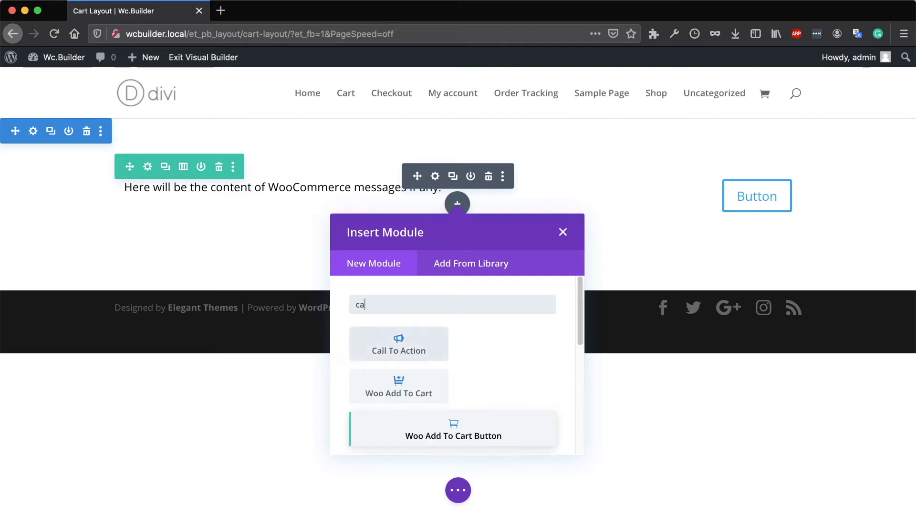
type("rt pro")
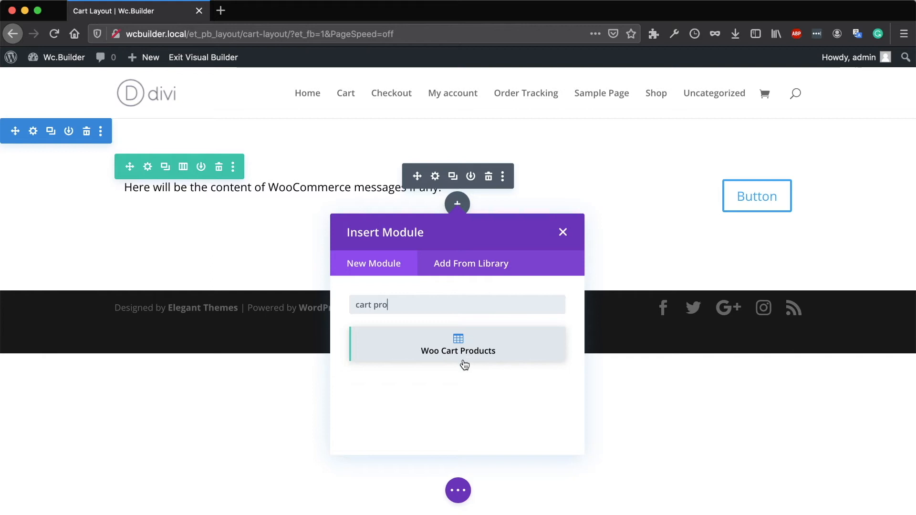
left_click(433, 347)
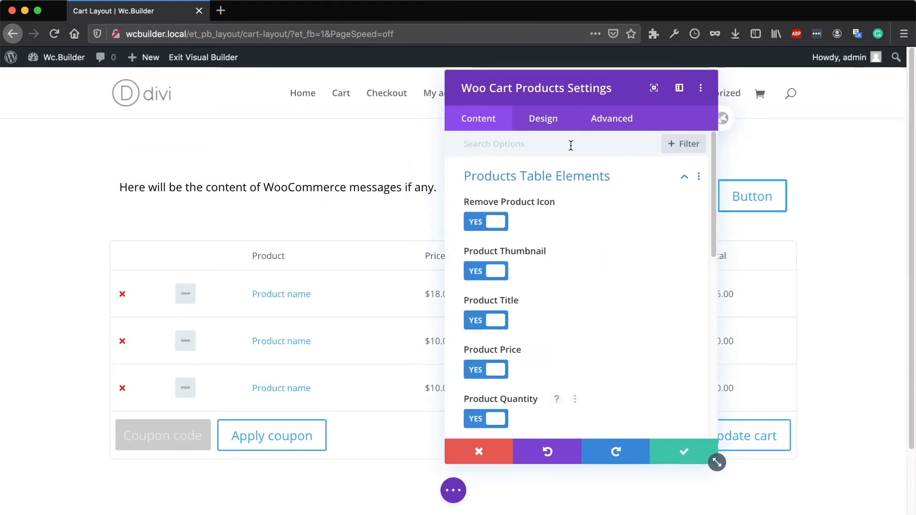
Step: Turn off the cart table's Remove Product Icon and try hiding the Product Thumbnail before restoring it
left_click_drag(526, 90, 677, 103)
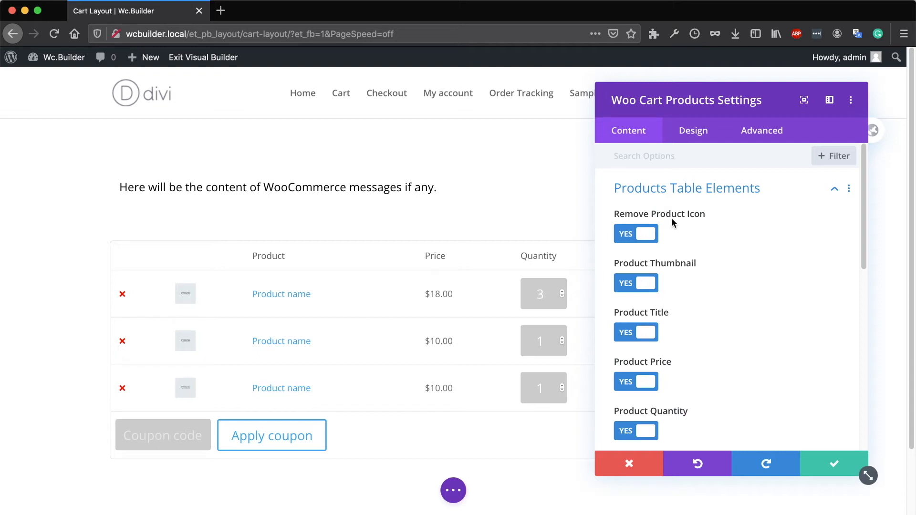
scroll(452, 302, "down", 1)
scroll(420, 366, "down", 3)
scroll(441, 341, "up", 3)
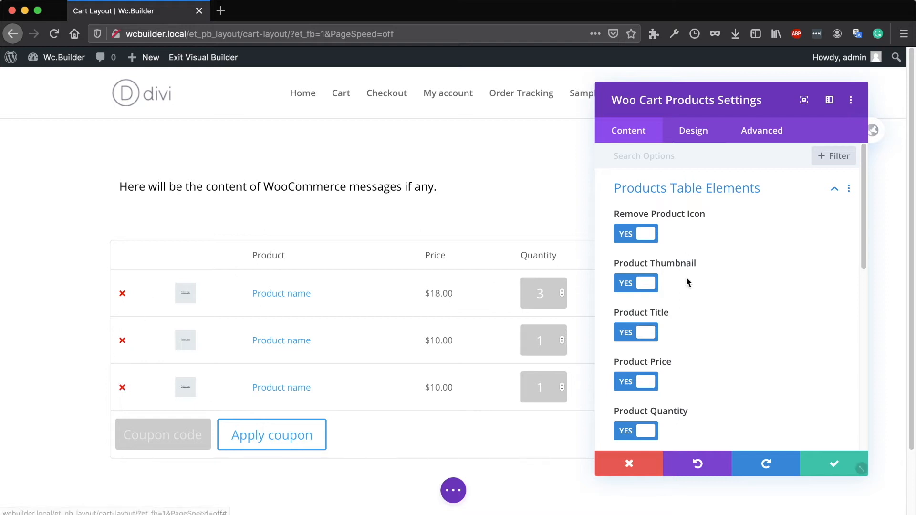
left_click(638, 239)
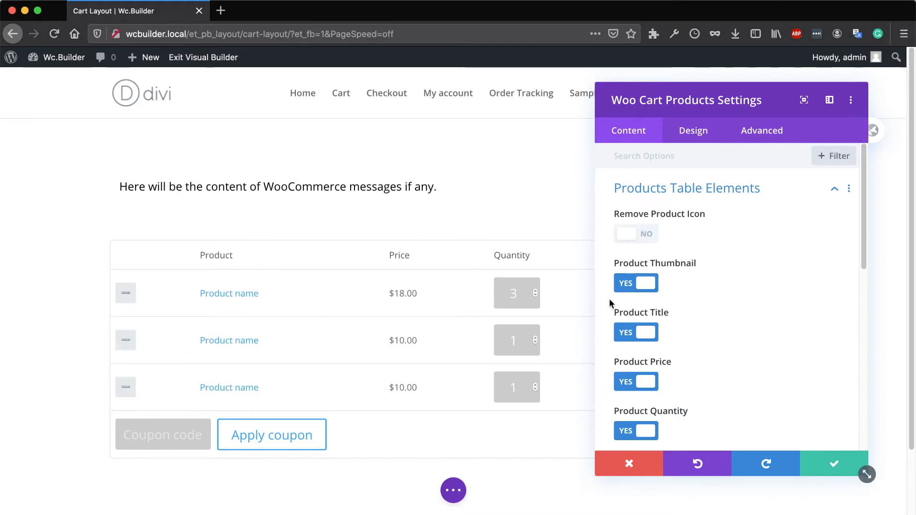
left_click(636, 285)
left_click(637, 286)
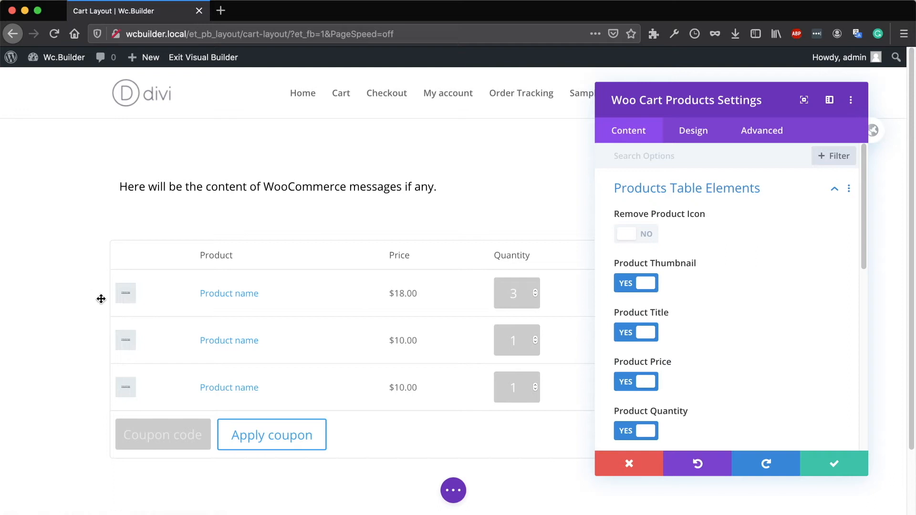
Step: In the module's Extra Options, try the Medium thumbnail size, settle on Small, and disable Product Link
scroll(679, 304, "down", 7)
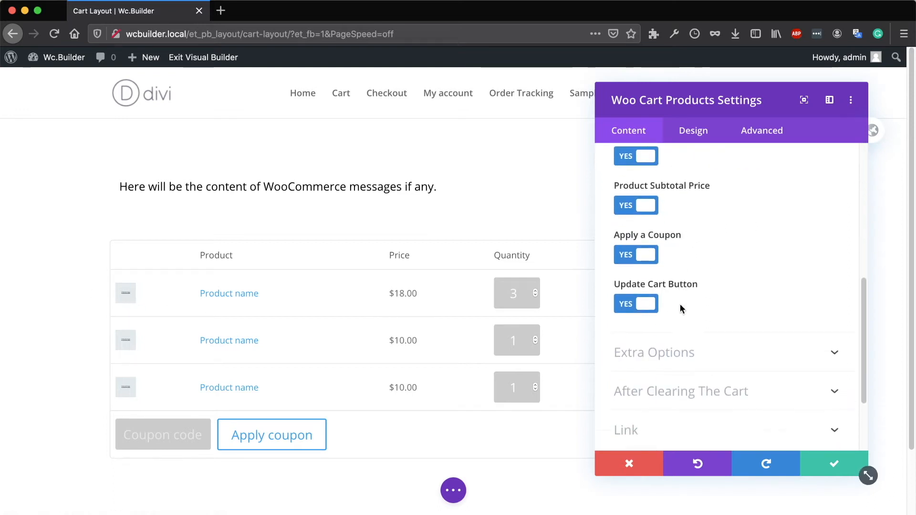
left_click(638, 300)
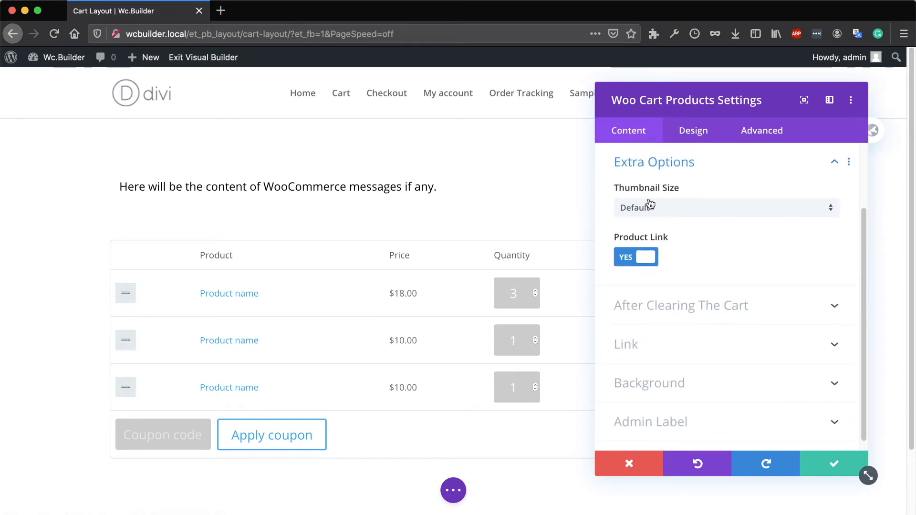
left_click(651, 208)
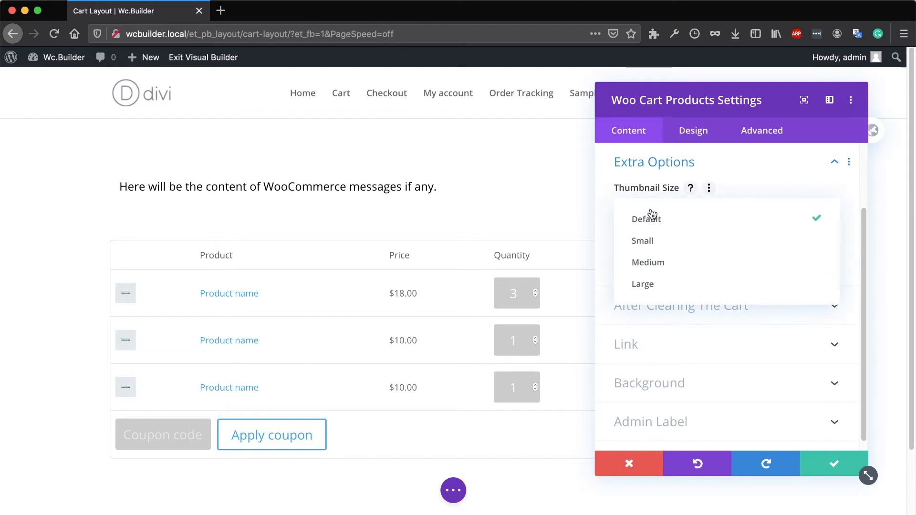
left_click(666, 264)
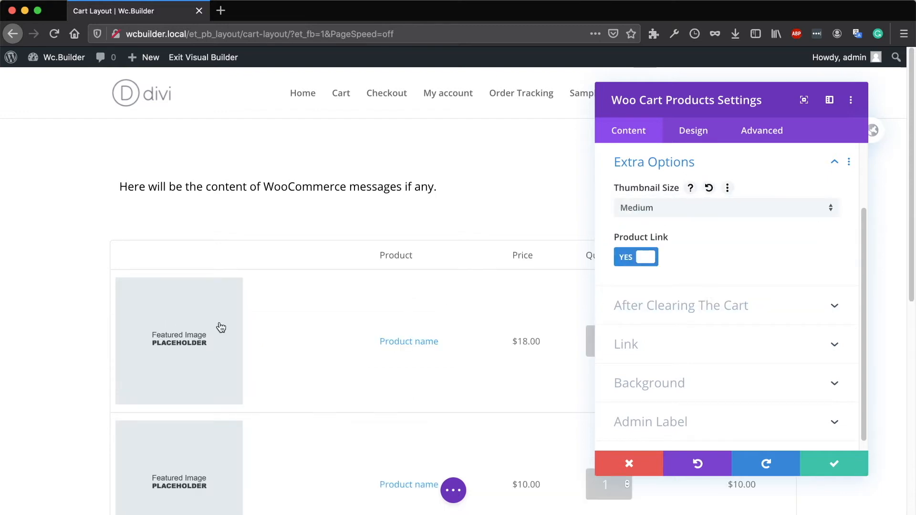
left_click(625, 215)
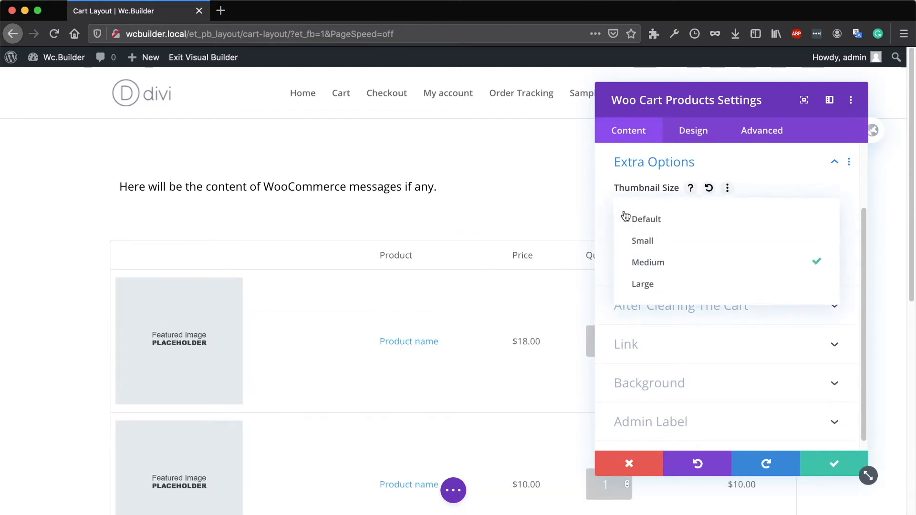
left_click(642, 240)
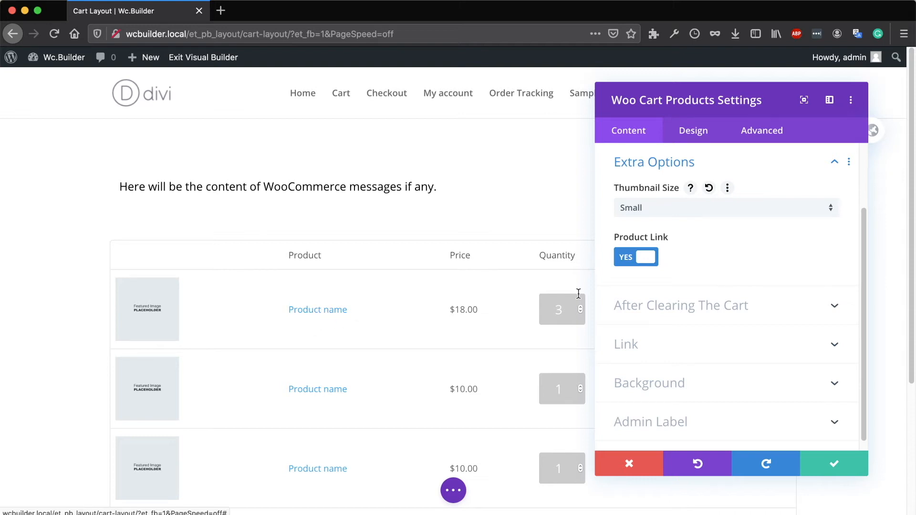
left_click(634, 257)
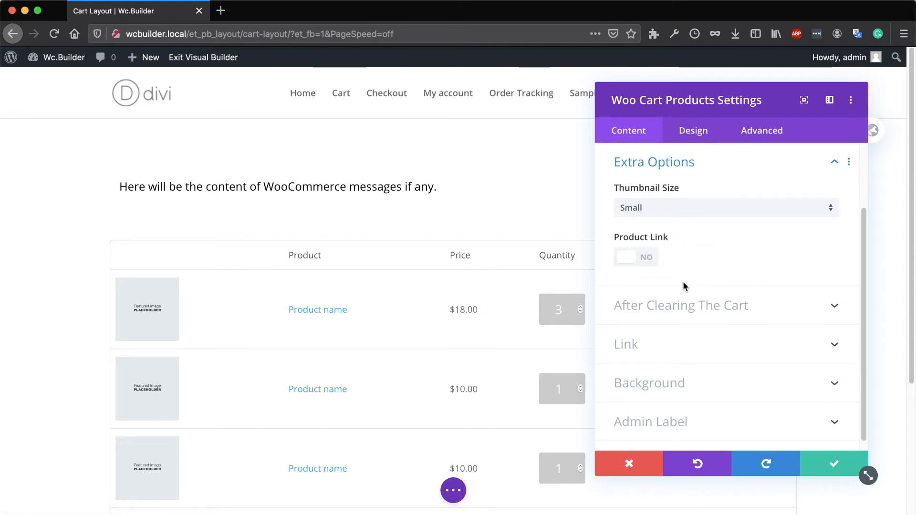
Step: Hide the product thumbnail, title, price and quantity in the Products Table Elements
scroll(683, 286, "up", 3)
left_click(690, 191)
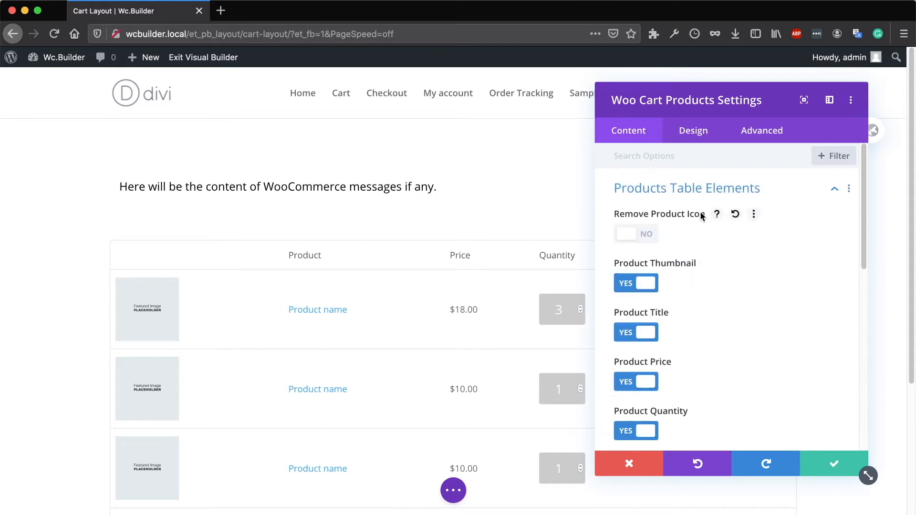
left_click(629, 285)
left_click(629, 333)
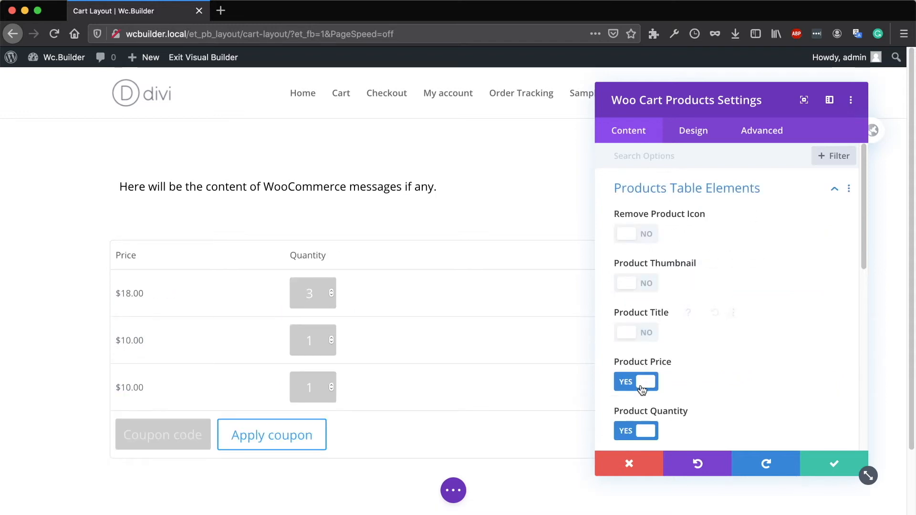
left_click(641, 390)
scroll(668, 325, "down", 3)
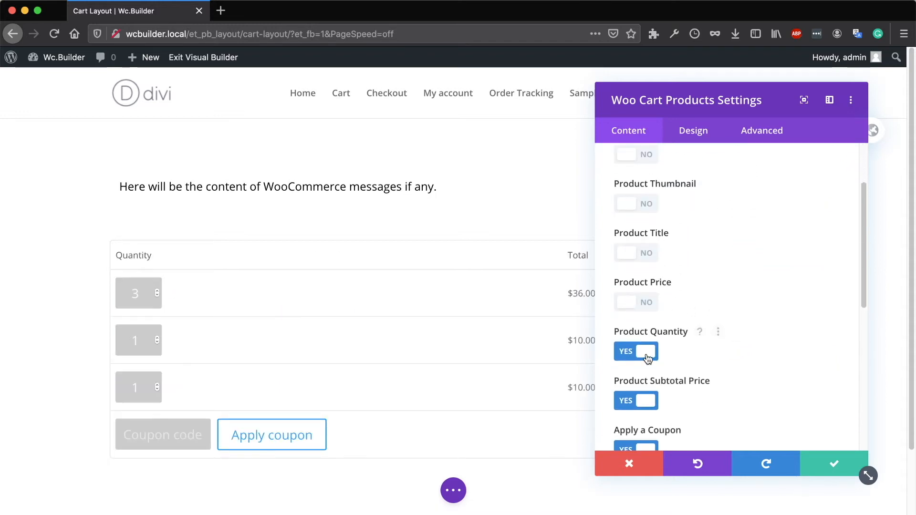
left_click(646, 353)
scroll(654, 367, "down", 5)
scroll(656, 334, "up", 6)
Step: Re-enable the remove icon, product thumbnail, title, price and quantity in the cart table
left_click(631, 186)
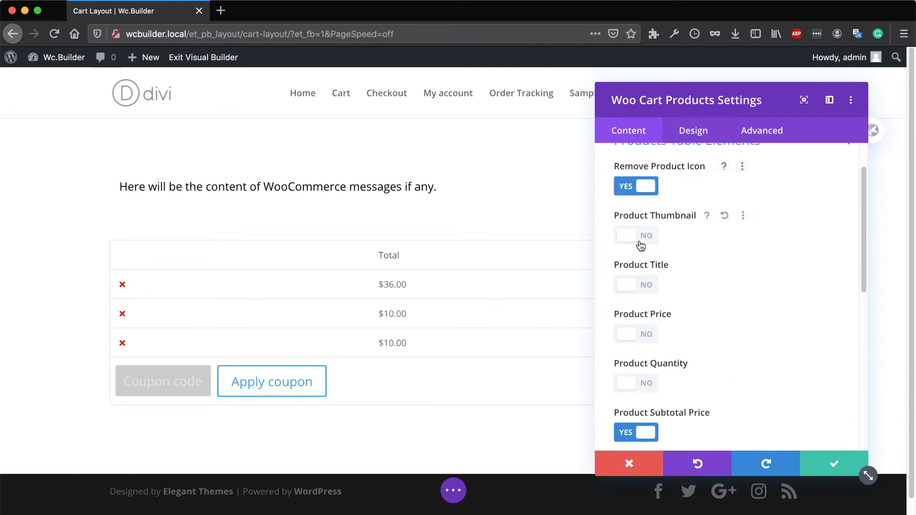
left_click(640, 239)
left_click(644, 286)
left_click(644, 335)
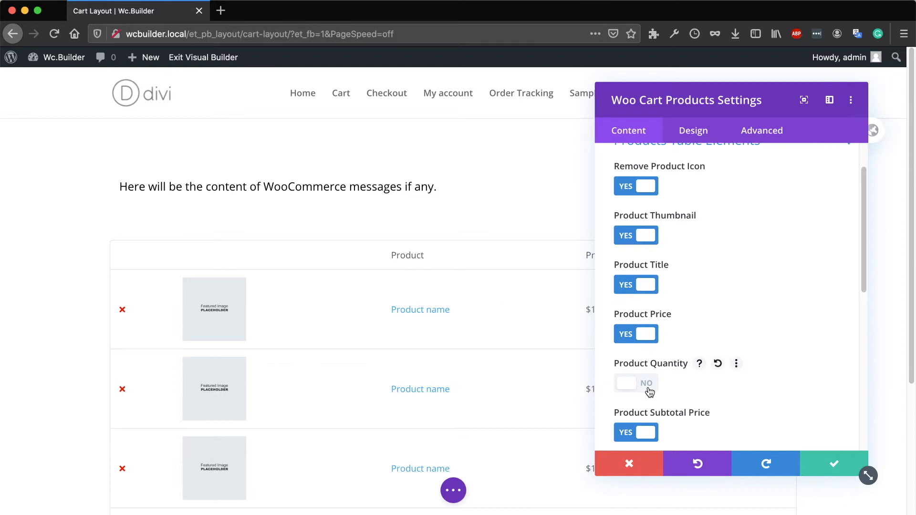
left_click(623, 384)
Step: Uncover the cart table's columns by moving the settings window aside, and turn off Product Quantity
left_click_drag(663, 108, 191, 107)
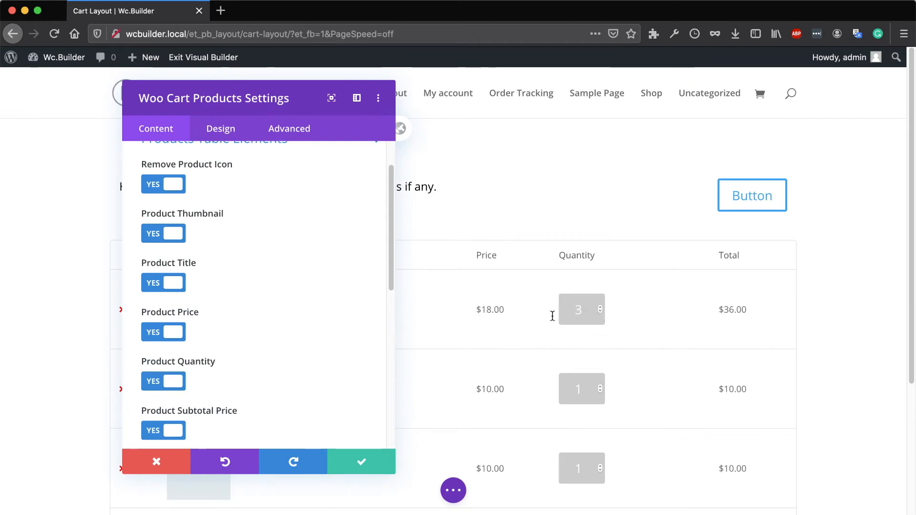
left_click(177, 384)
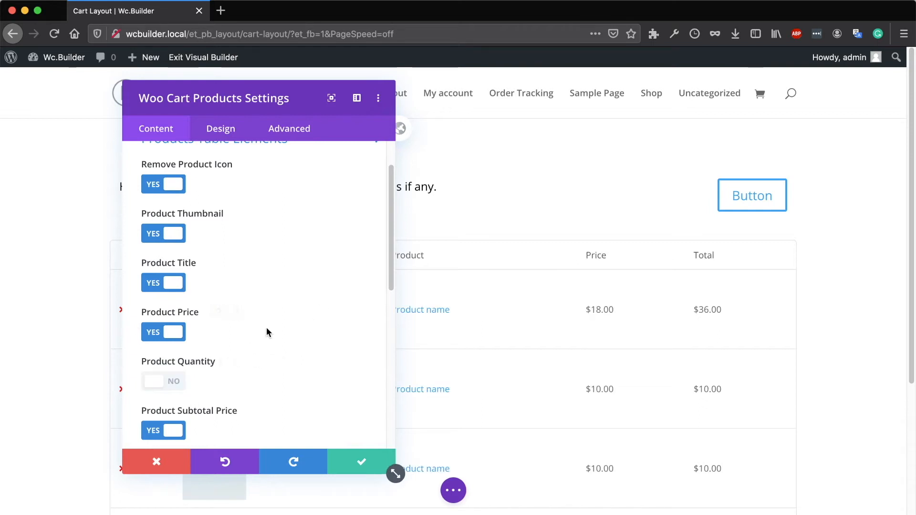
Step: Turn off Product Subtotal Price and Apply a Coupon for the cart table, moving the settings window off the price columns
scroll(270, 329, "down", 3)
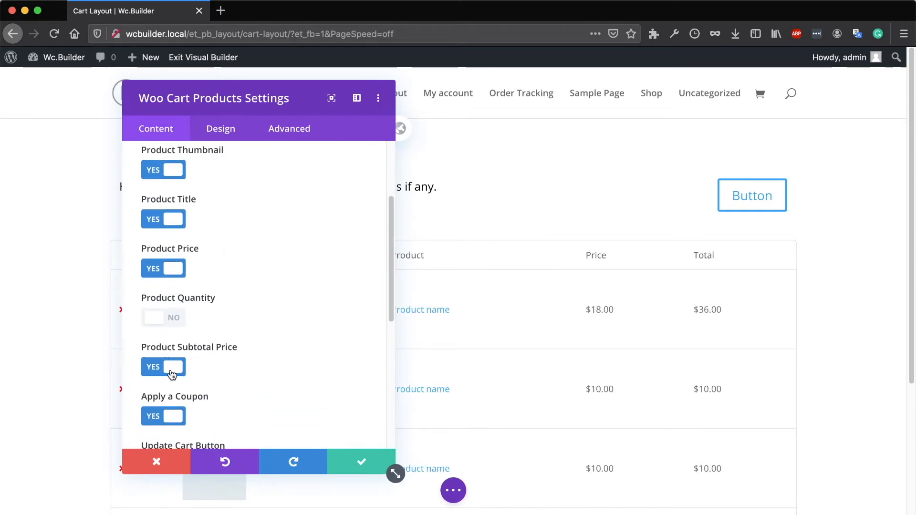
left_click(171, 370)
scroll(309, 327, "down", 2)
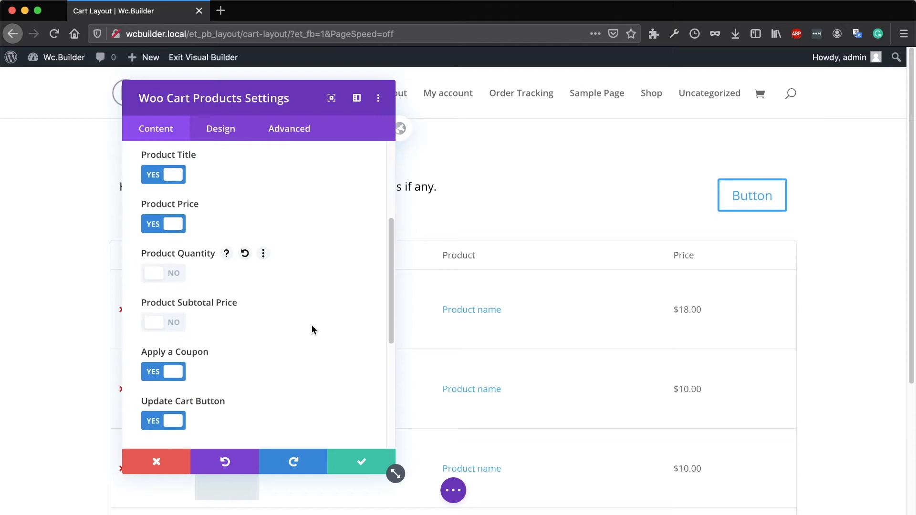
left_click_drag(224, 100, 482, 97)
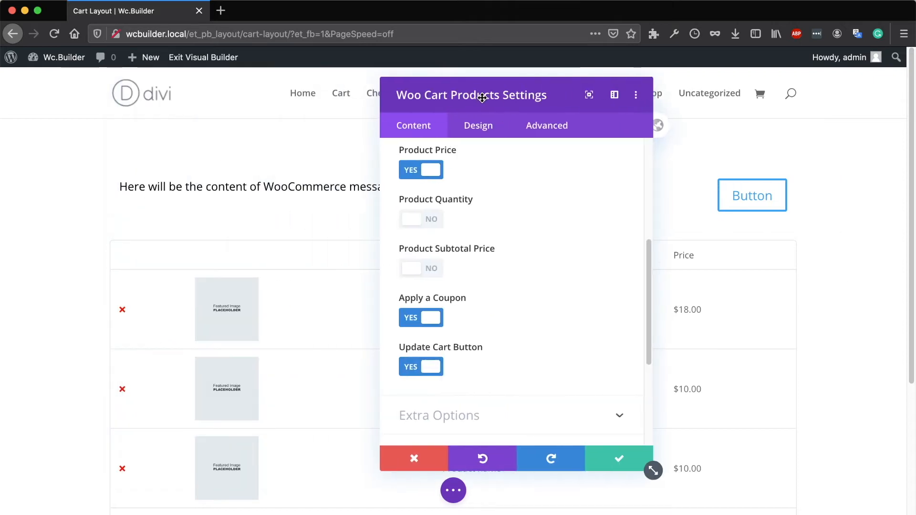
scroll(482, 97, "down", 5)
left_click(432, 318)
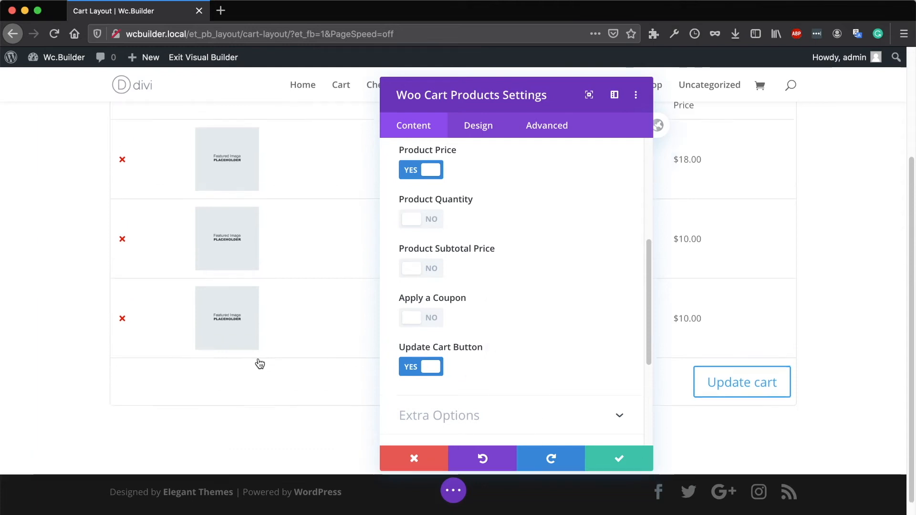
scroll(261, 361, "up", 2)
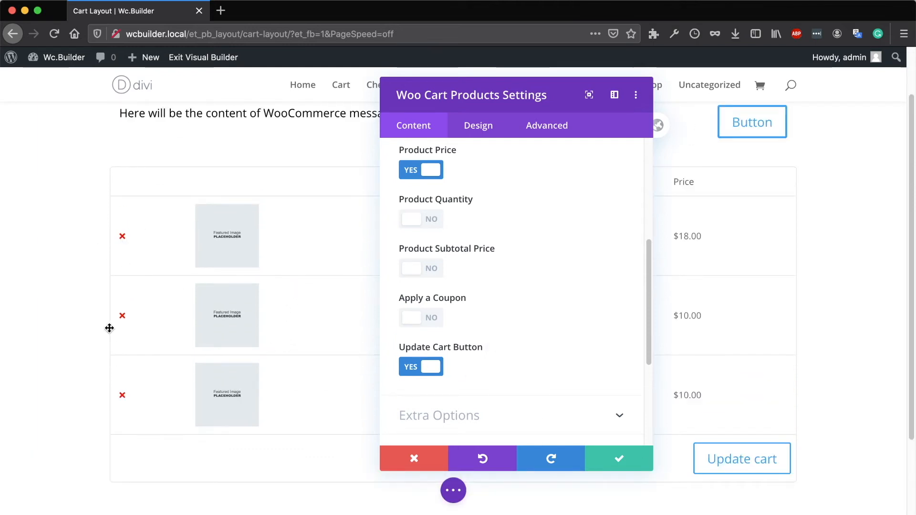
Step: Turn off Remove Product Icon and Update Cart Button, and briefly move the settings window aside to view the whole table
scroll(559, 307, "up", 5)
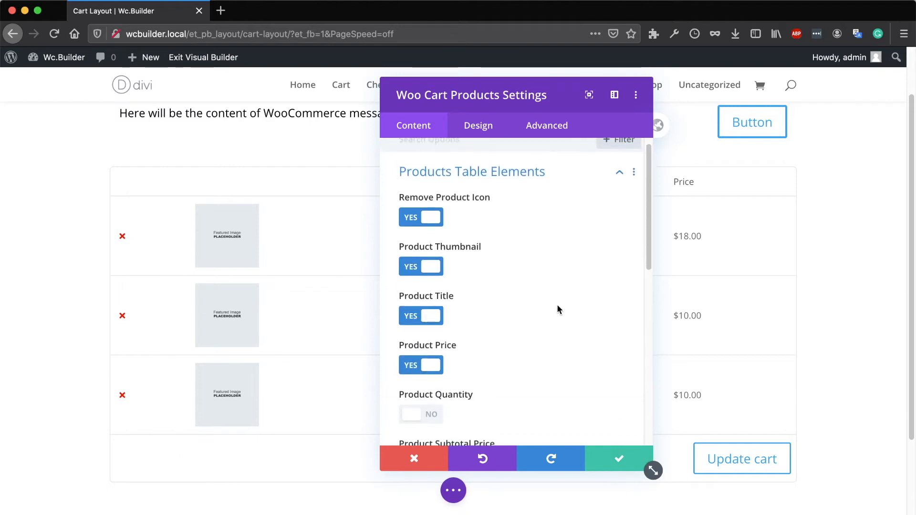
left_click(420, 228)
scroll(577, 329, "down", 4)
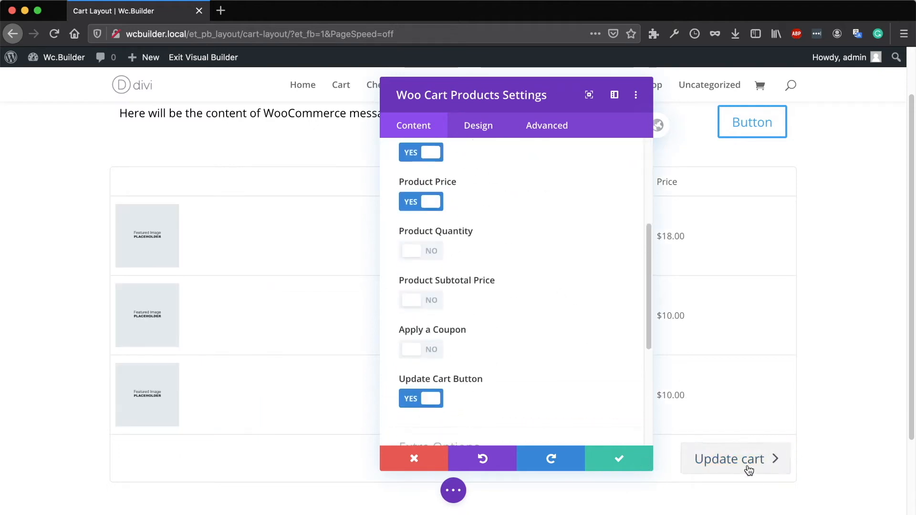
left_click(411, 400)
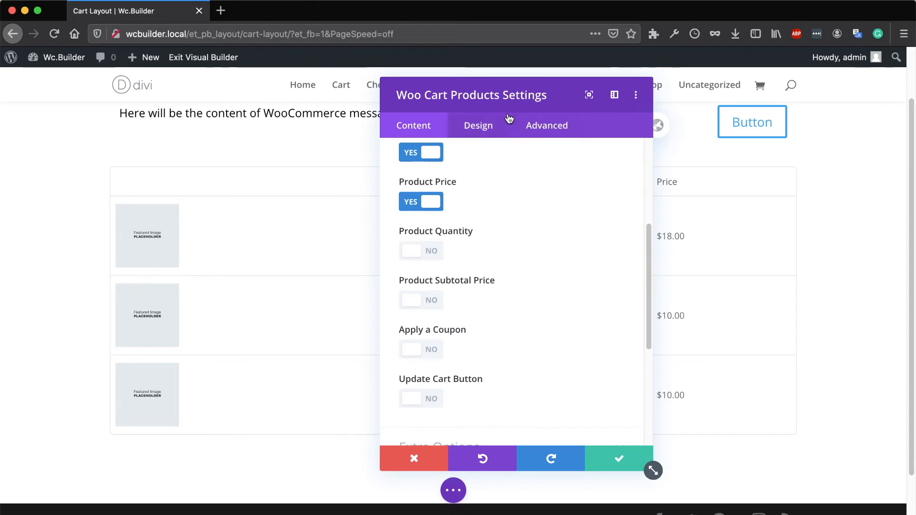
left_click_drag(504, 107, 776, 395)
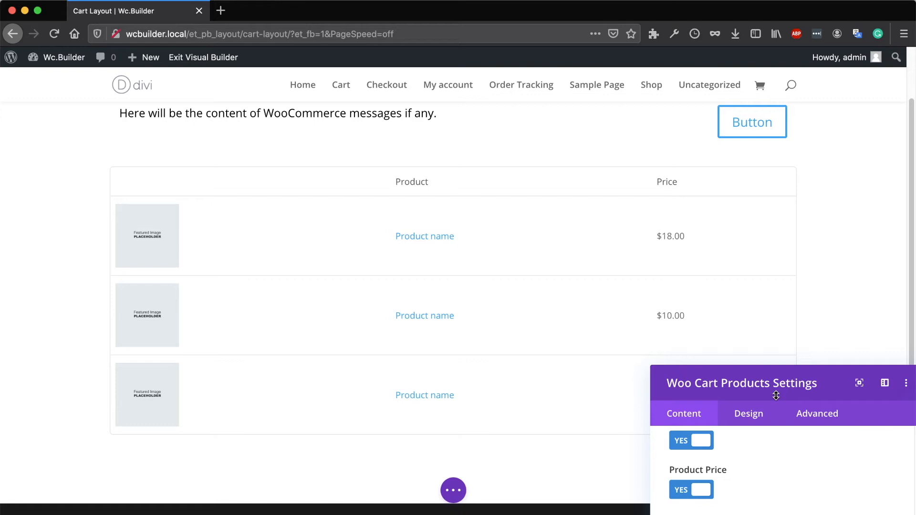
left_click_drag(776, 395, 442, 97)
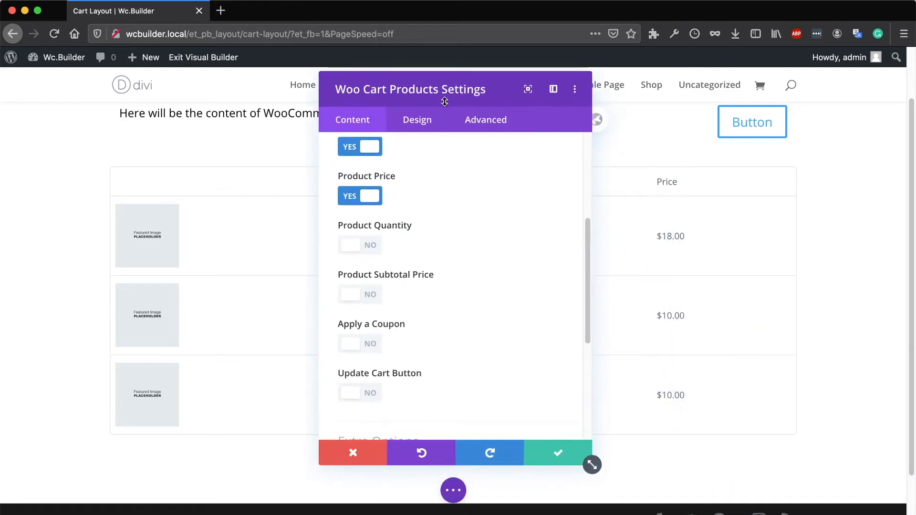
Step: Look through the After Clearing The Cart and Extra Options settings, and re-enable Remove Product Icon in Products Table Elements
scroll(483, 296, "down", 5)
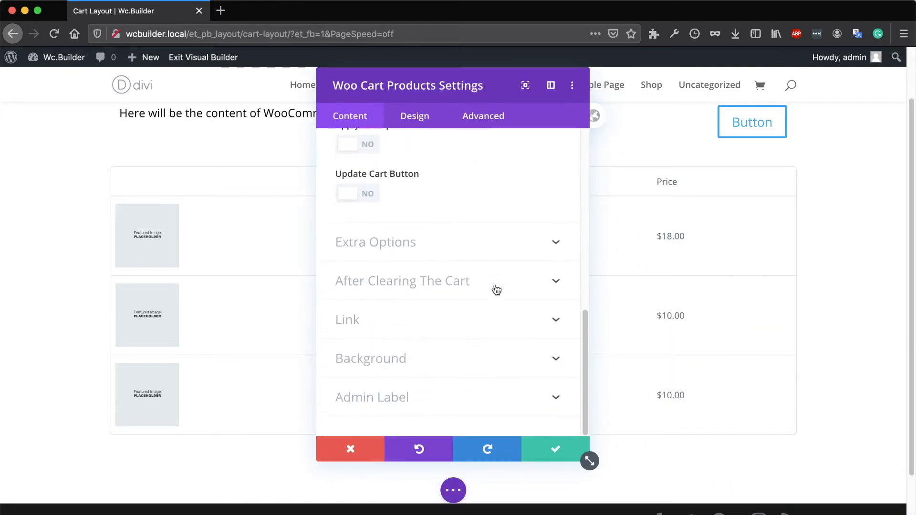
left_click(429, 285)
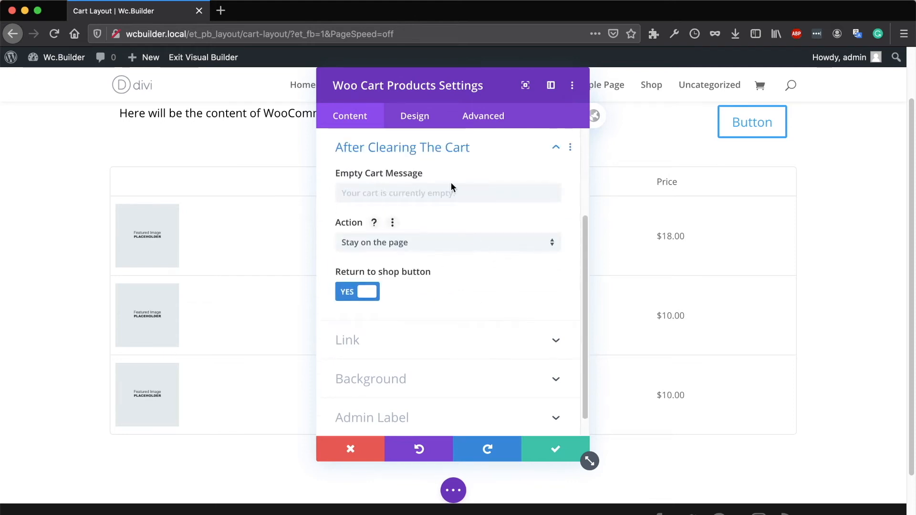
left_click_drag(382, 85, 542, 176)
scroll(542, 175, "up", 3)
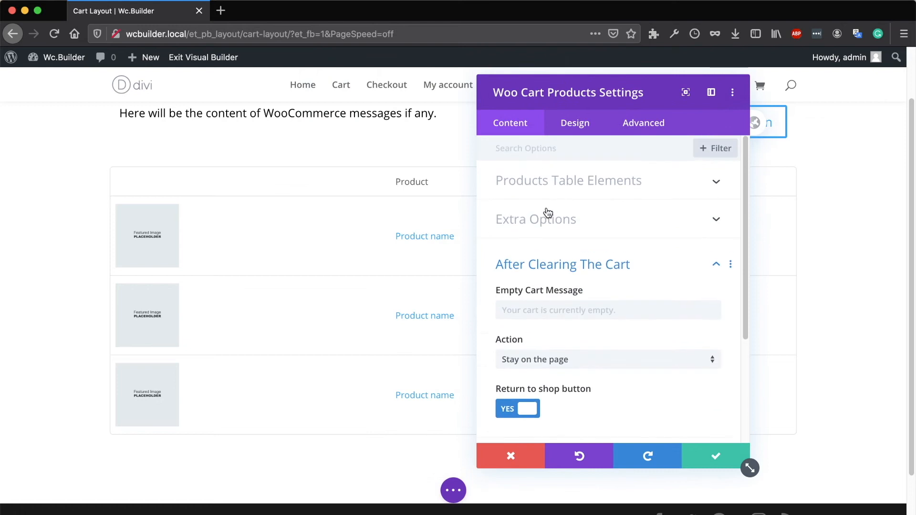
left_click(541, 219)
scroll(541, 215, "up", 2)
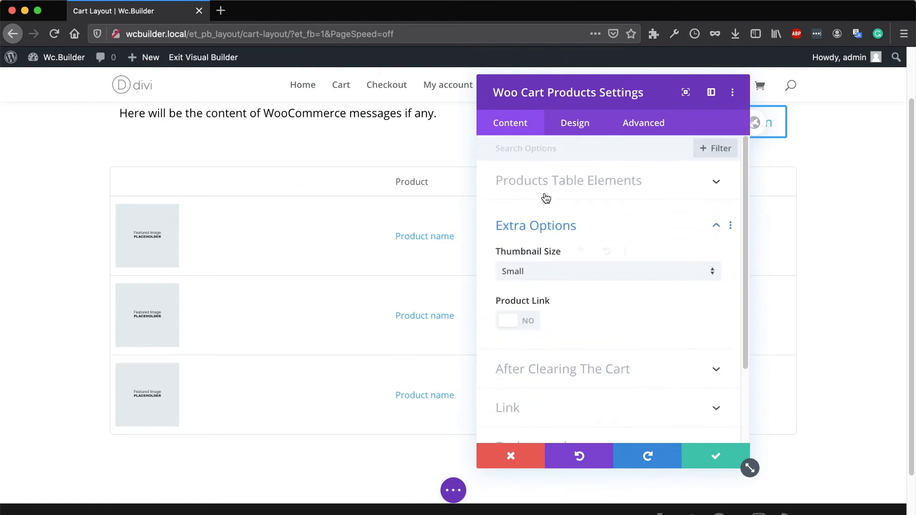
left_click(544, 187)
left_click(509, 227)
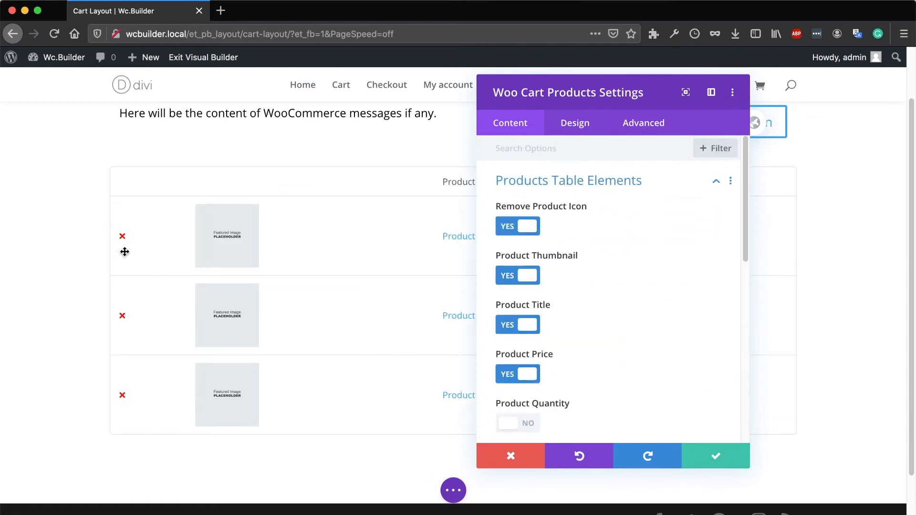
Step: Open the After Clearing The Cart options and switch Return to shop button off and back on
scroll(604, 257, "down", 10)
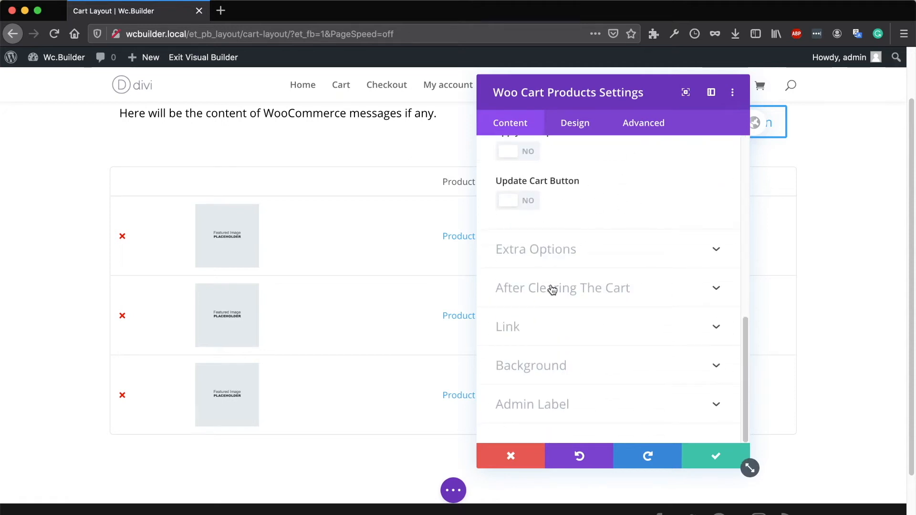
left_click(552, 288)
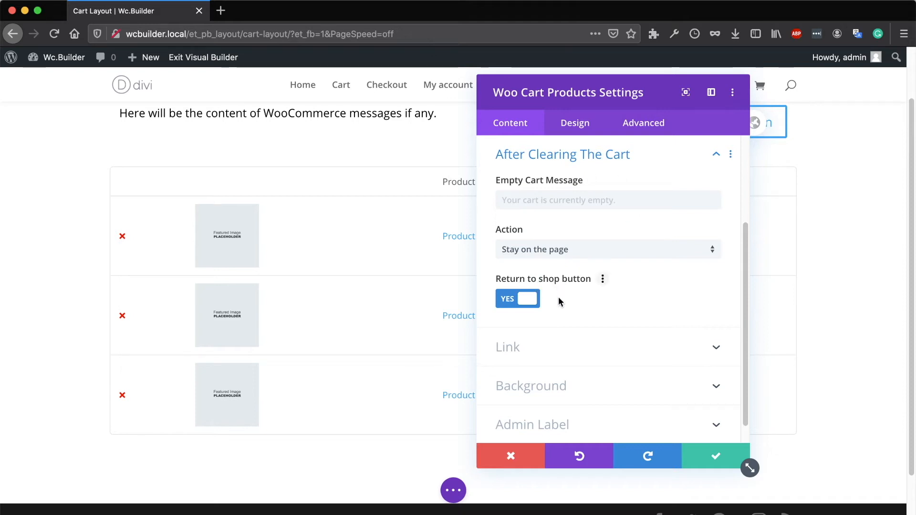
left_click(528, 299)
left_click(503, 299)
left_click(588, 200)
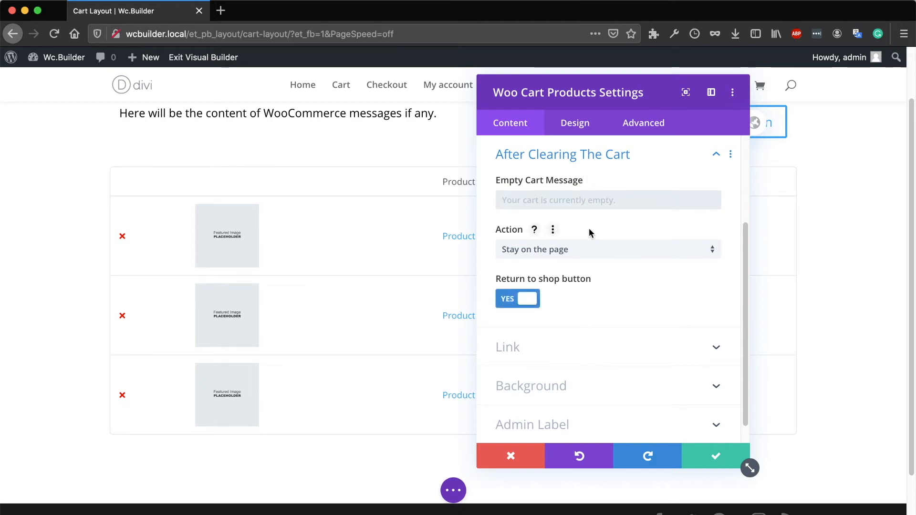
Step: Set the action after clearing the cart to Redirect to URL and place the cursor in the URL field
left_click(526, 255)
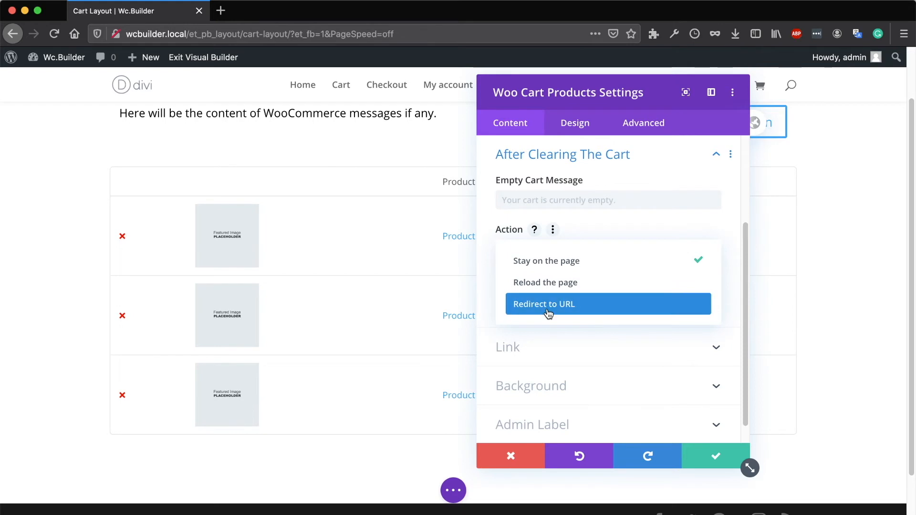
left_click(531, 308)
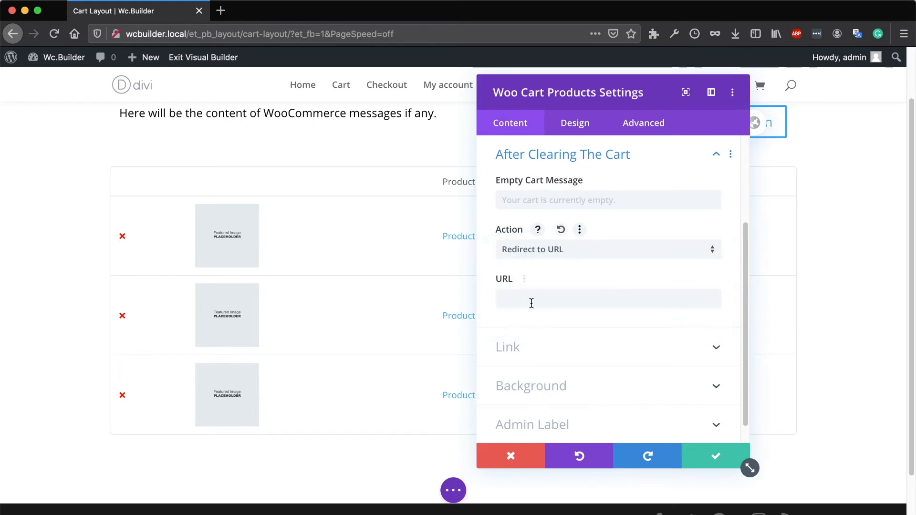
left_click_drag(554, 89, 235, 110)
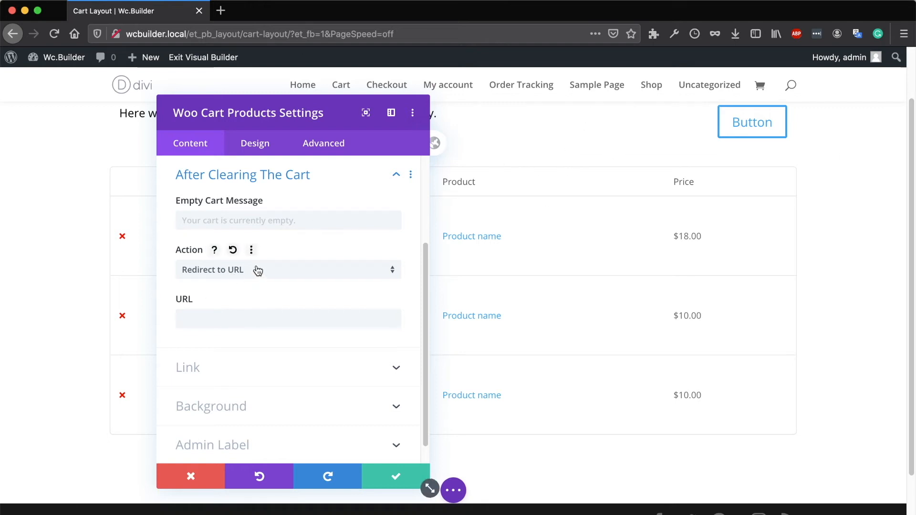
left_click(205, 324)
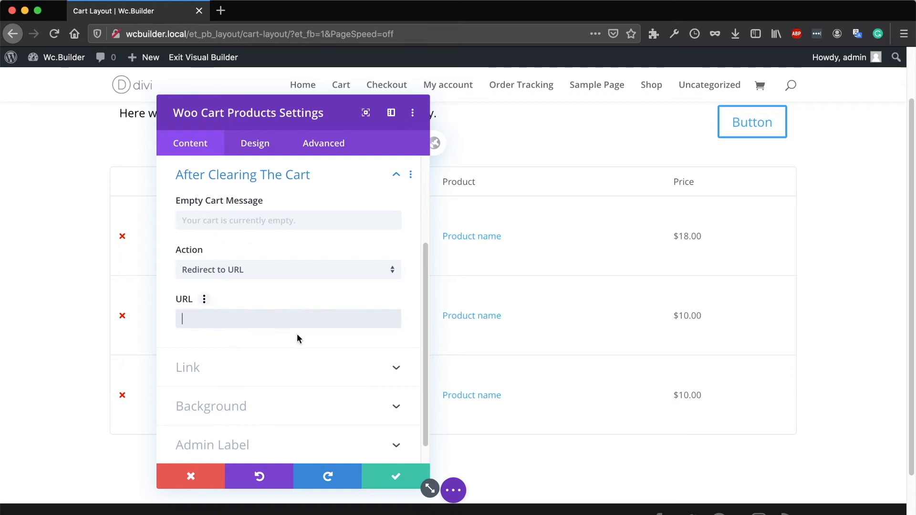
Step: View the module's Design options and save the Woo Cart Products settings
left_click_drag(284, 111, 571, 107)
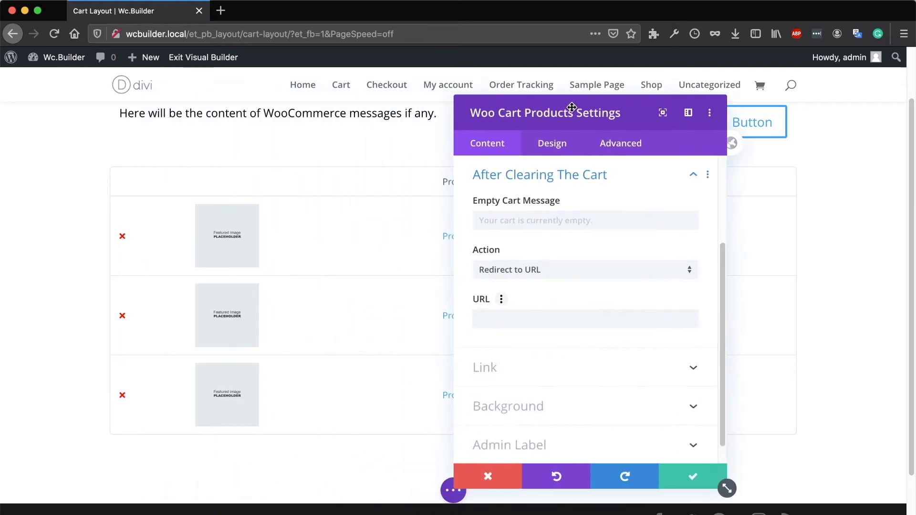
left_click(551, 147)
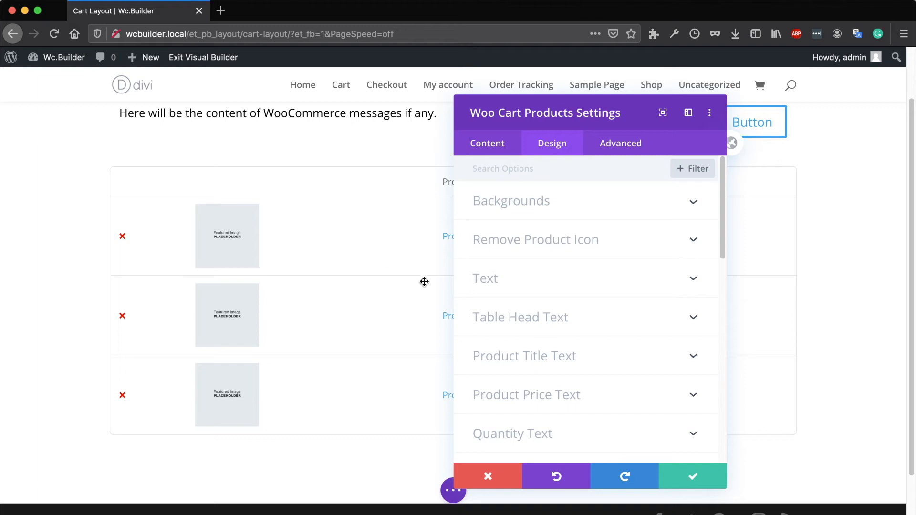
left_click(694, 475)
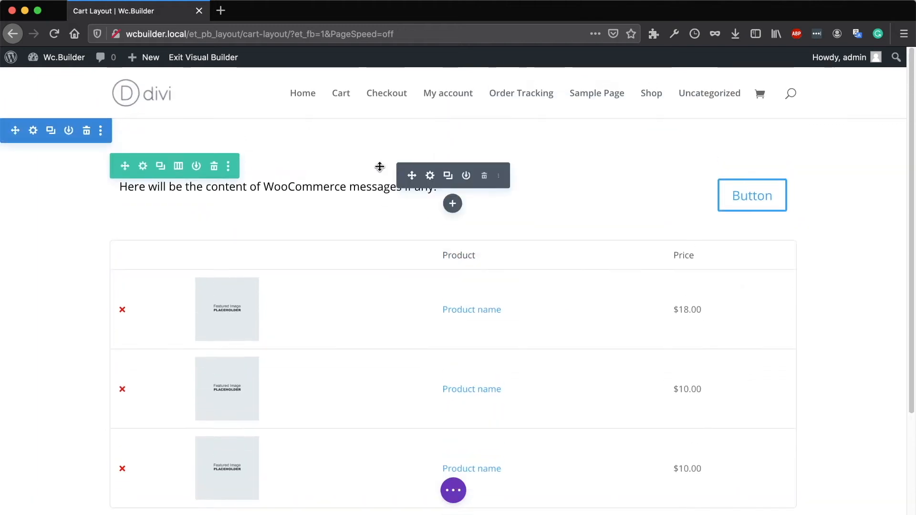
Step: Add a single-column row below the cart table and insert the Woo Cart Totals module in it
scroll(378, 216, "down", 3)
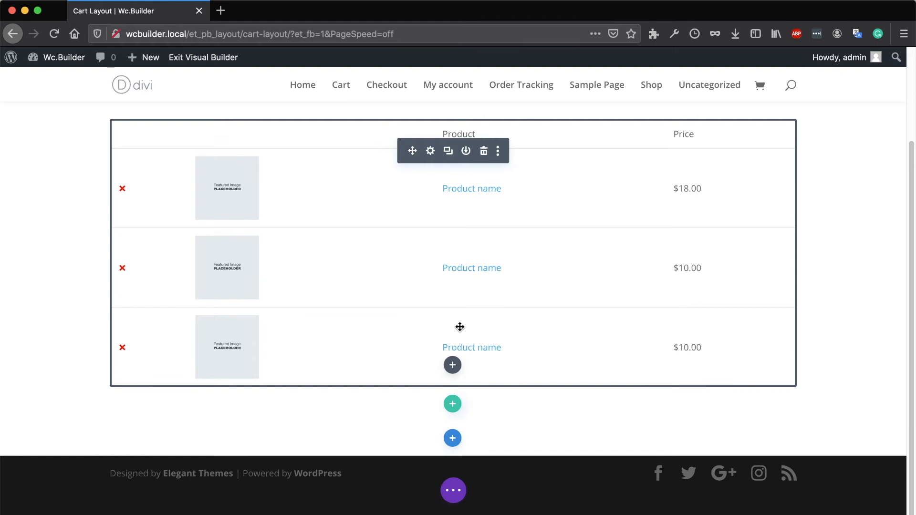
left_click(453, 405)
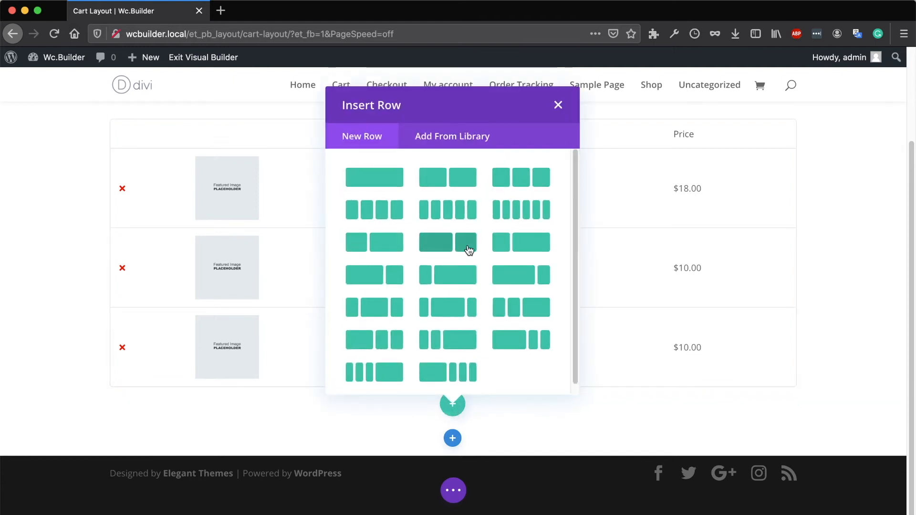
left_click(450, 225)
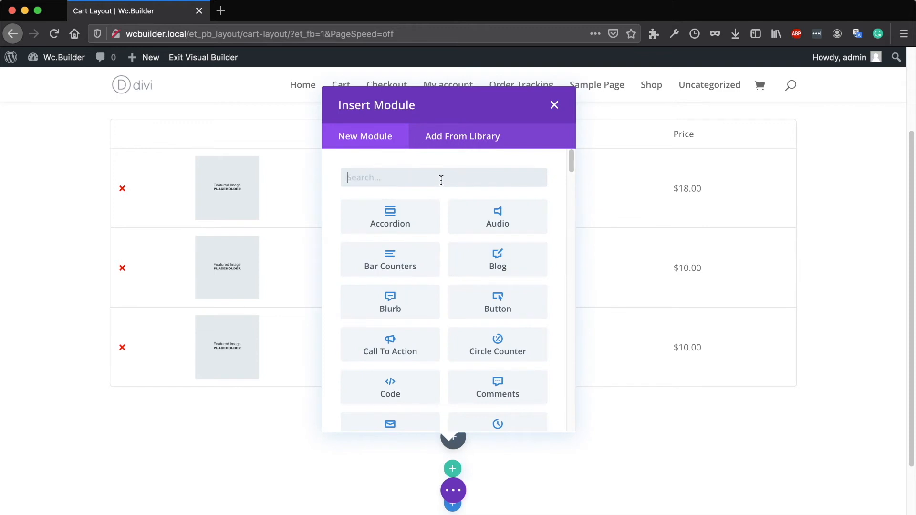
type("tot")
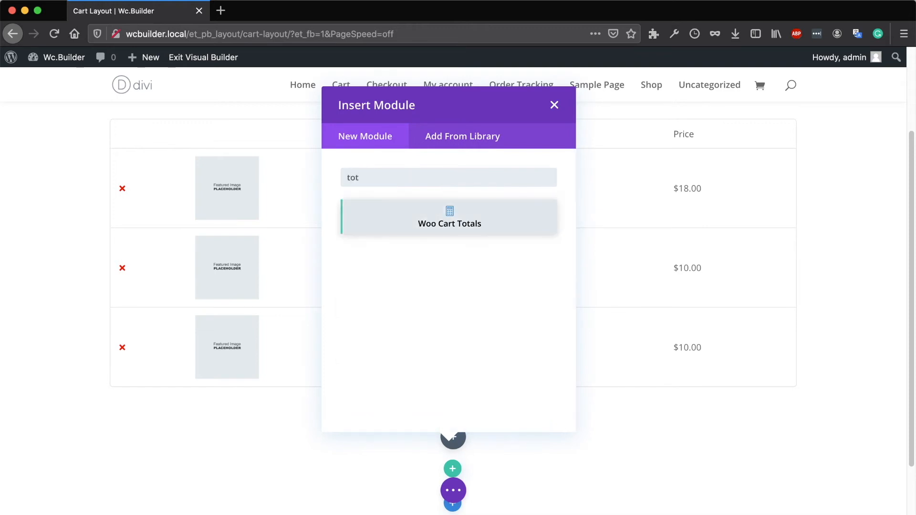
left_click(456, 224)
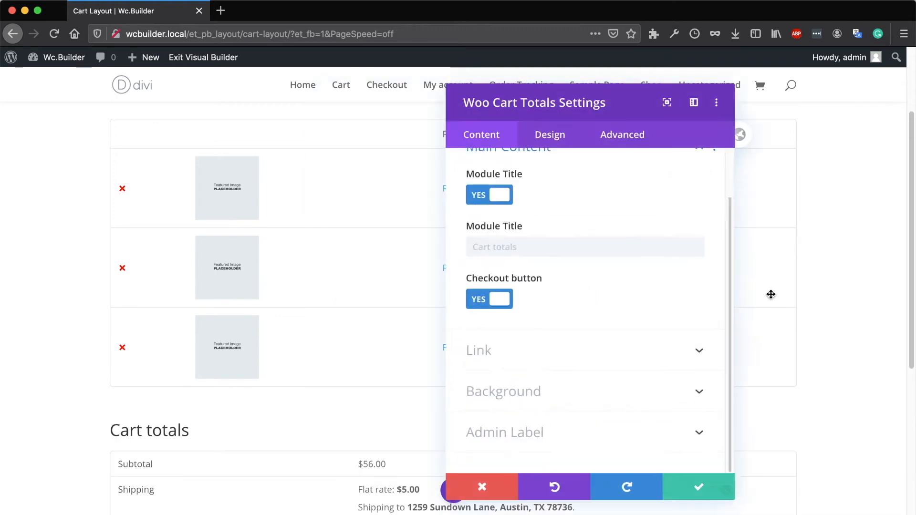
Step: Move the settings window aside and examine the Cart totals preview, expanding its change-address form under Shipping
scroll(787, 298, "down", 2)
left_click_drag(487, 109, 639, 107)
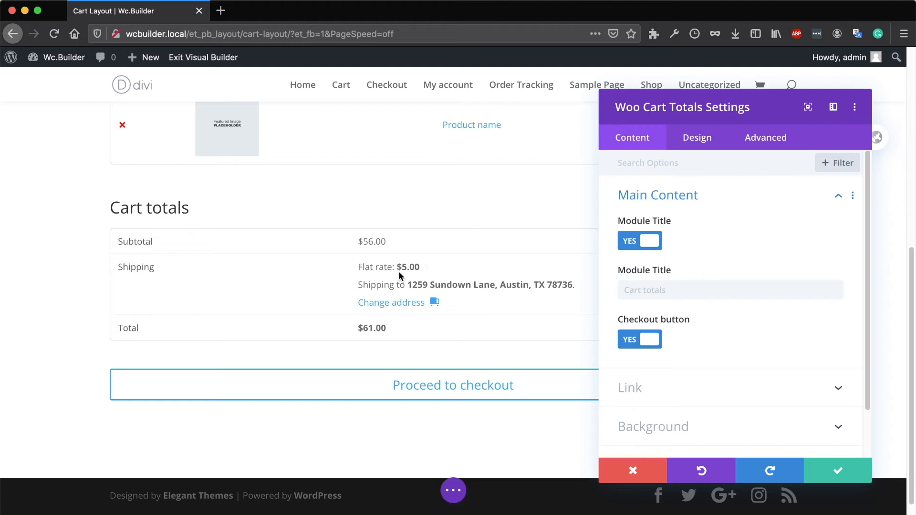
left_click(392, 303)
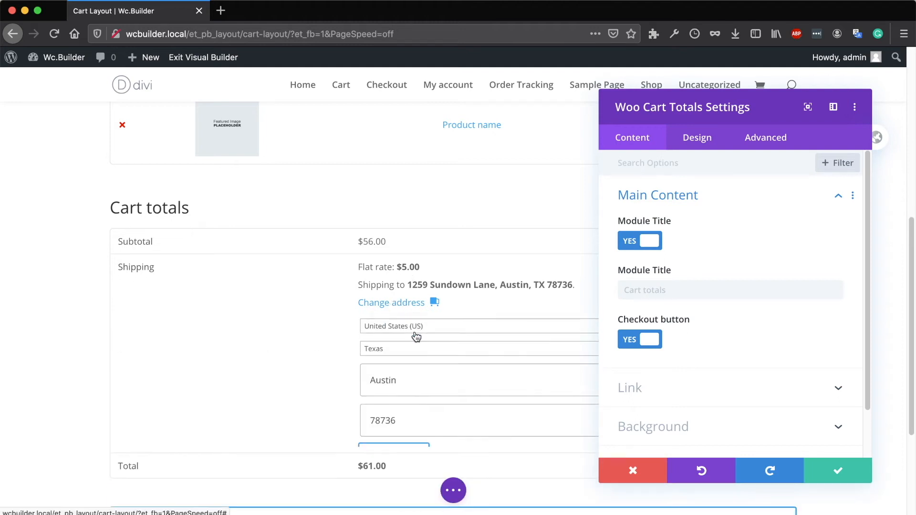
scroll(273, 276, "down", 3)
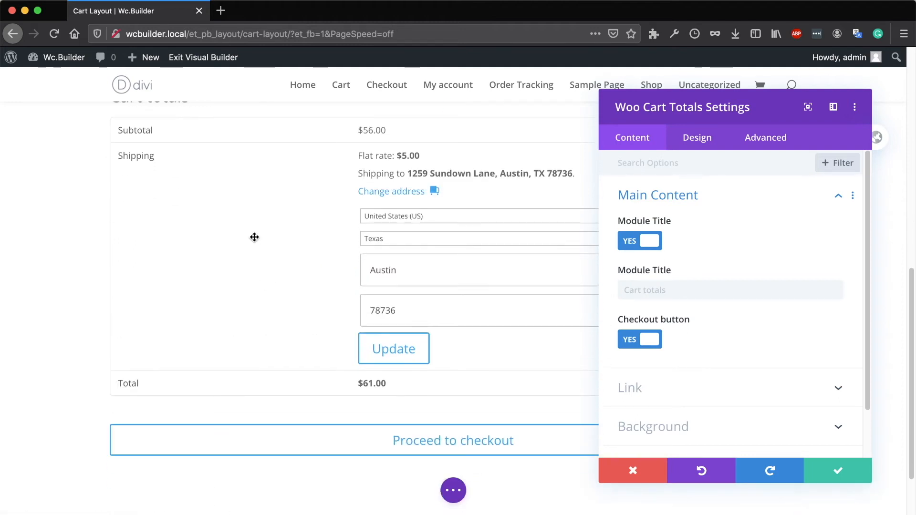
scroll(231, 347, "down", 2)
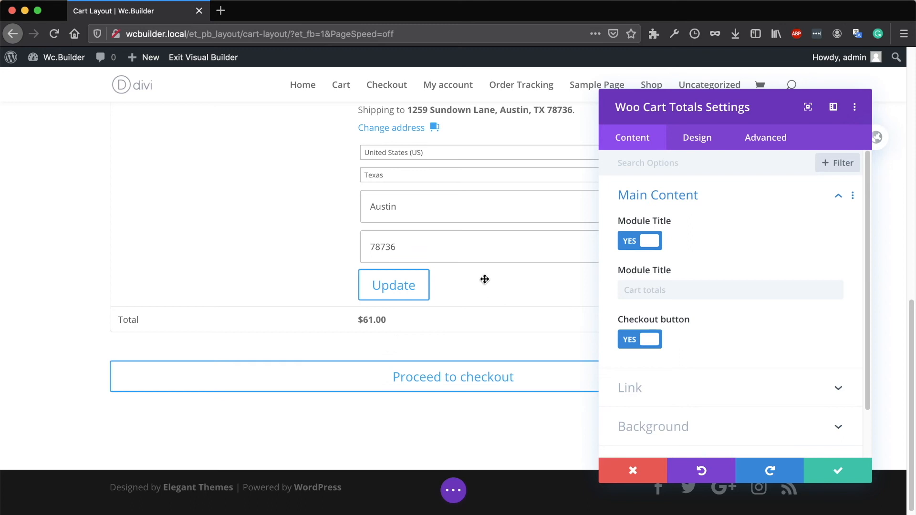
scroll(427, 282, "up", 4)
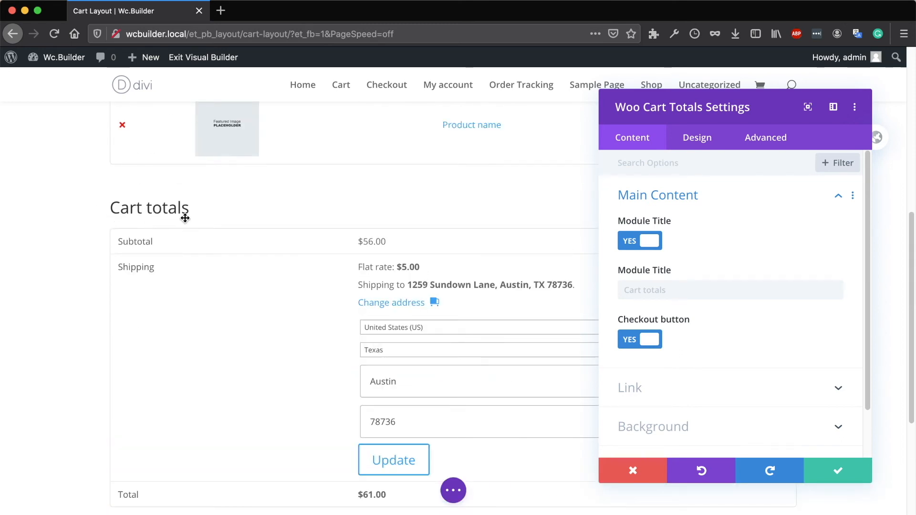
Step: Try hiding the module title and checkout button, restore both, and save the Woo Cart Totals settings
left_click(700, 290)
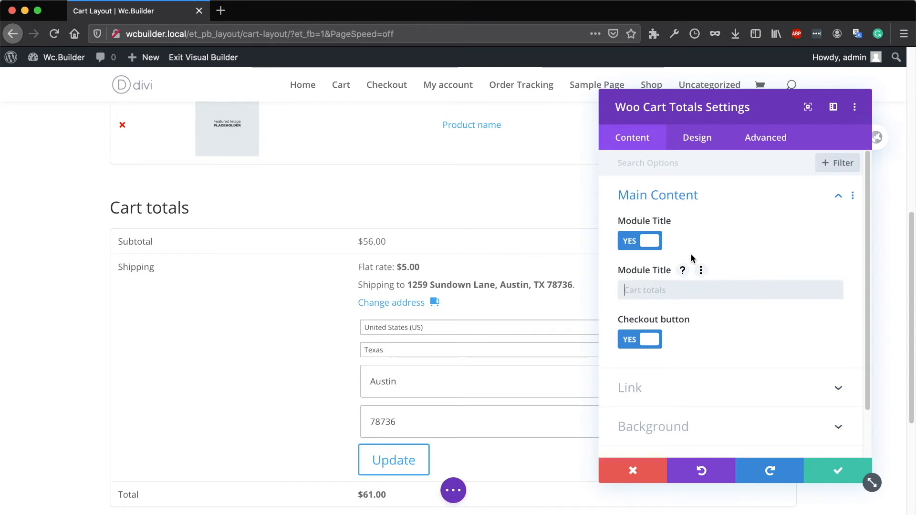
left_click(639, 240)
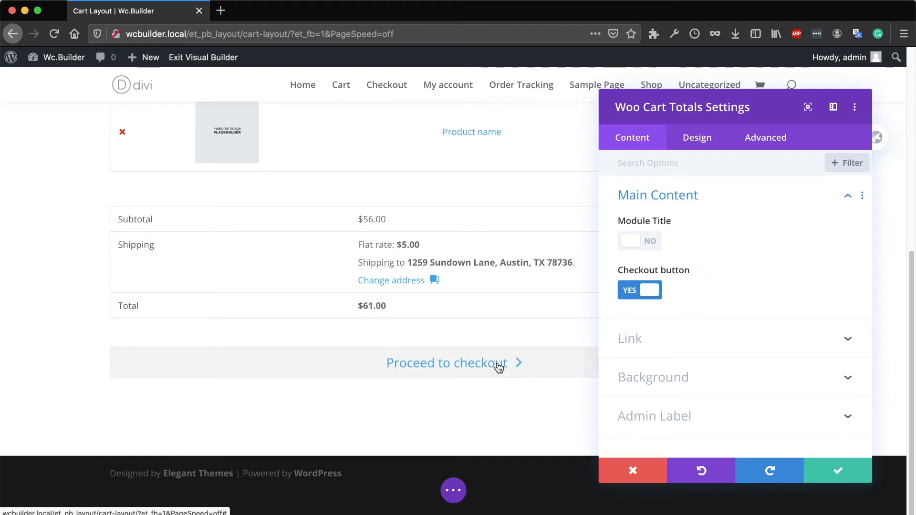
left_click(644, 299)
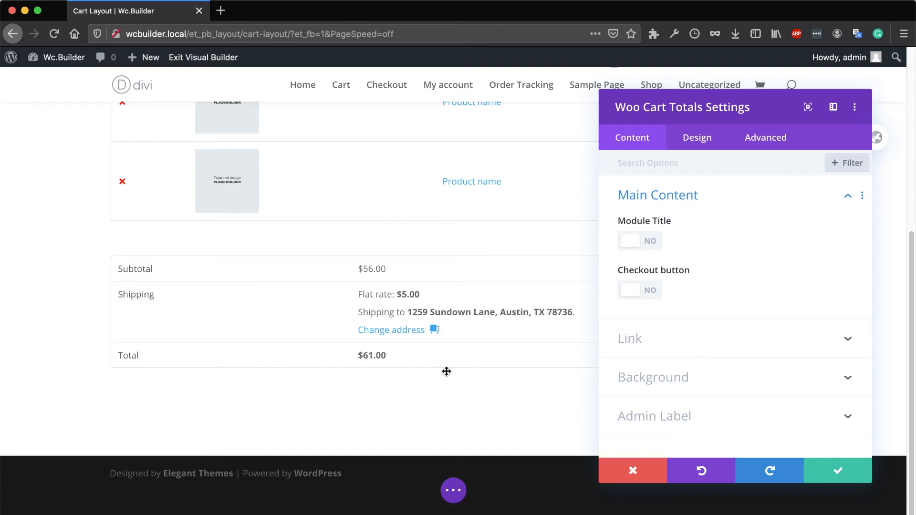
left_click(654, 296)
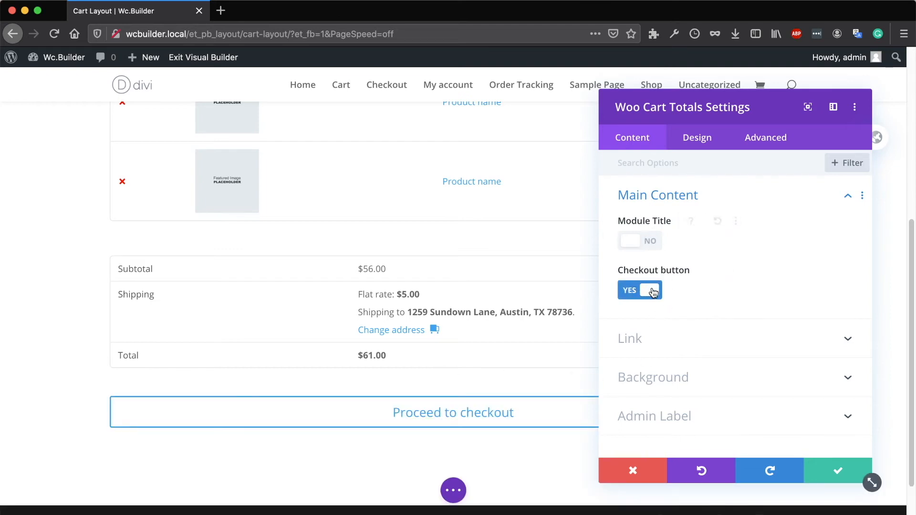
left_click(645, 241)
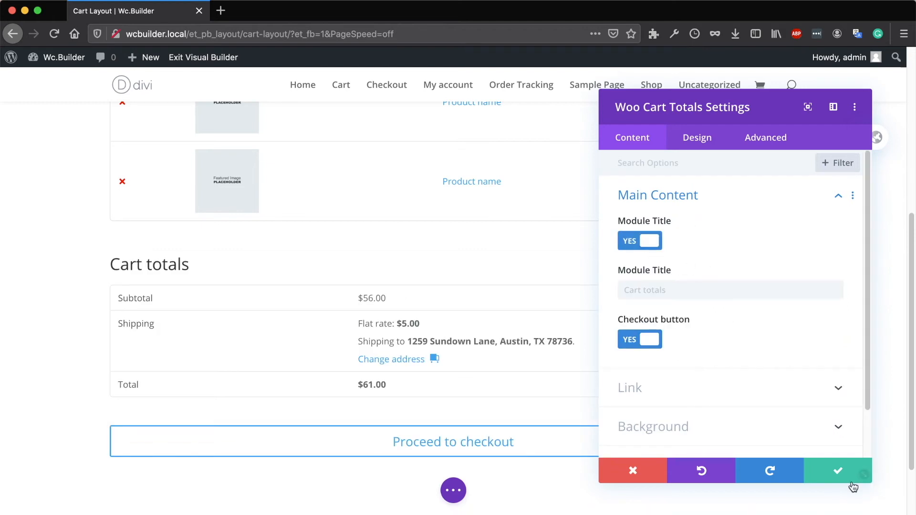
left_click(839, 473)
Step: Add a single-column row below the cart totals and insert the Woo Cart Cross-Sells module in it
scroll(449, 342, "down", 1)
scroll(448, 342, "down", 1)
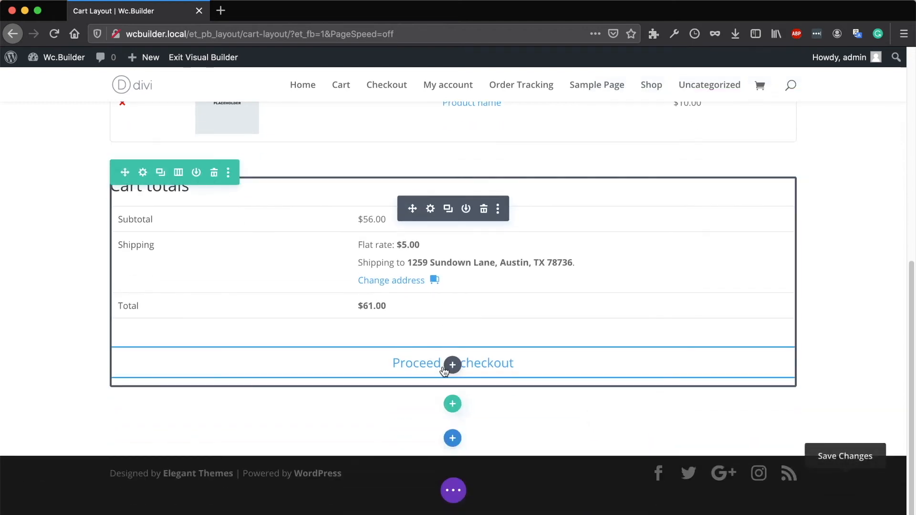
left_click(454, 405)
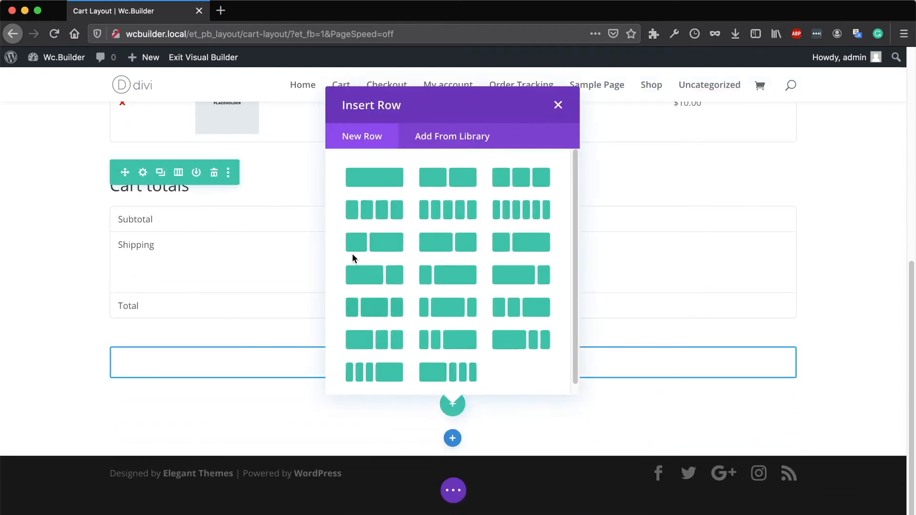
left_click(364, 184)
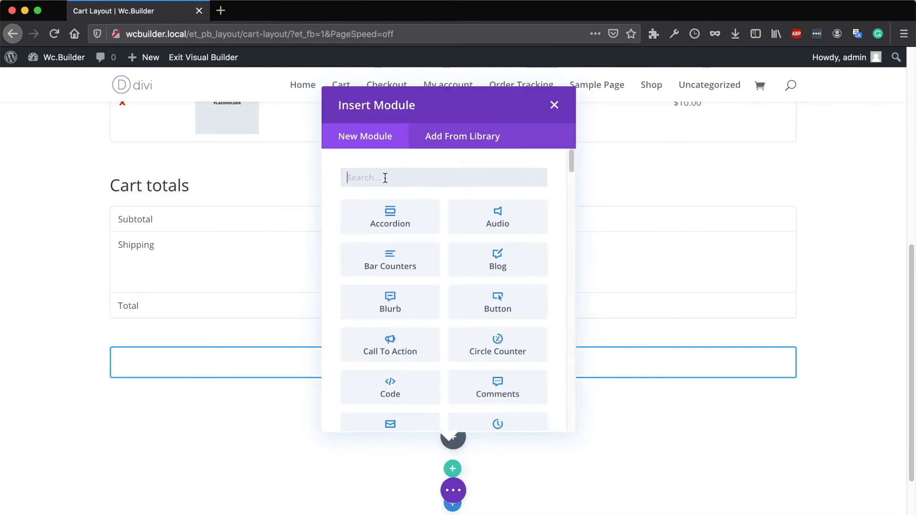
type("cross")
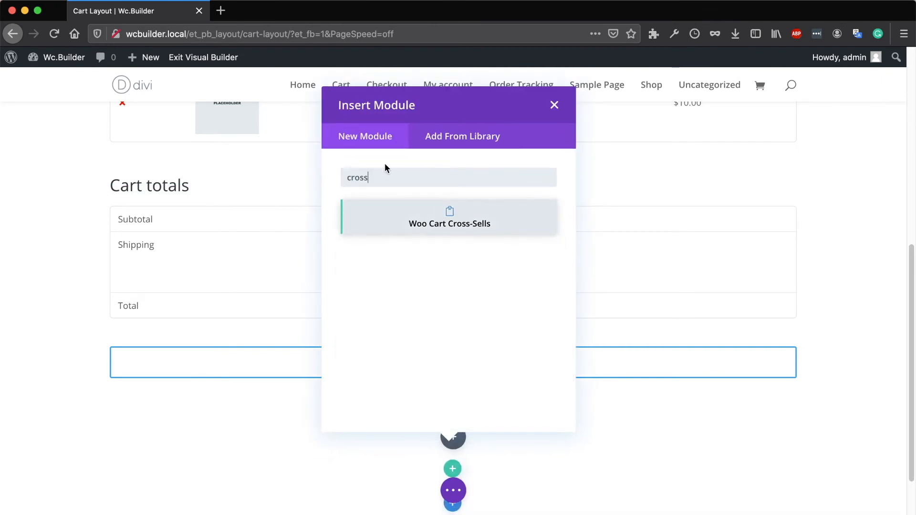
left_click(510, 229)
Step: Review the Cross-Sells title, product count and column options, and enable Show Add To Cart for the suggested products
scroll(408, 236, "down", 3)
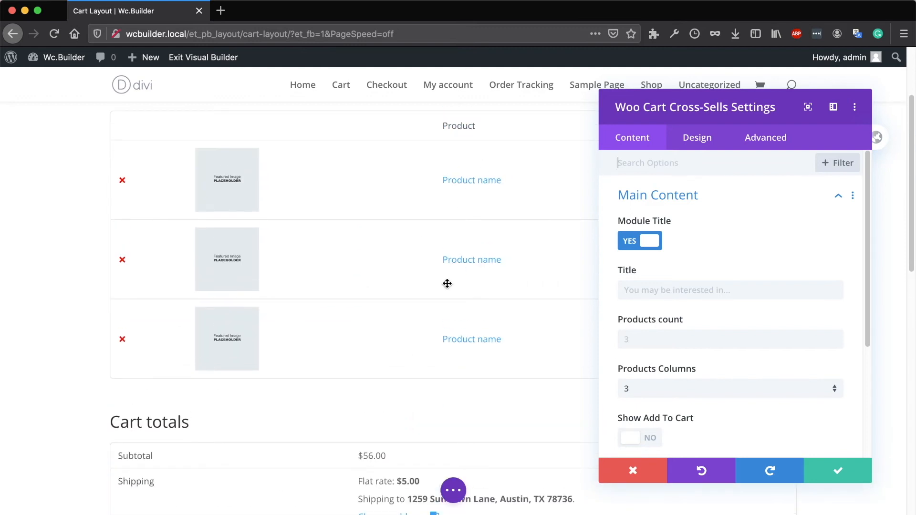
scroll(447, 284, "down", 10)
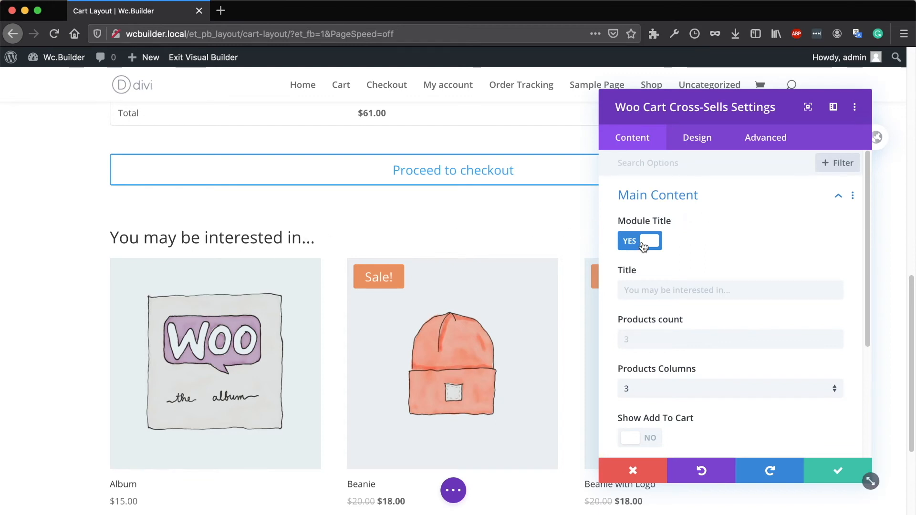
left_click(675, 289)
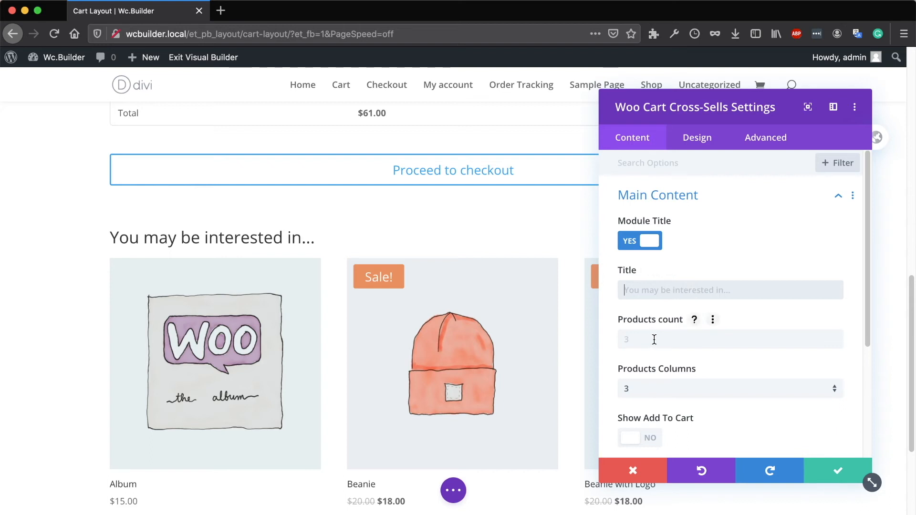
scroll(665, 339, "down", 3)
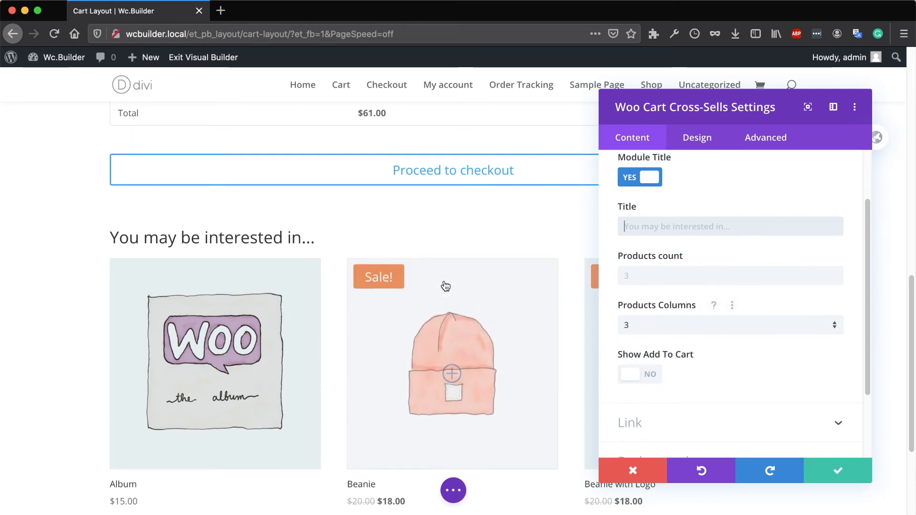
scroll(458, 286, "down", 3)
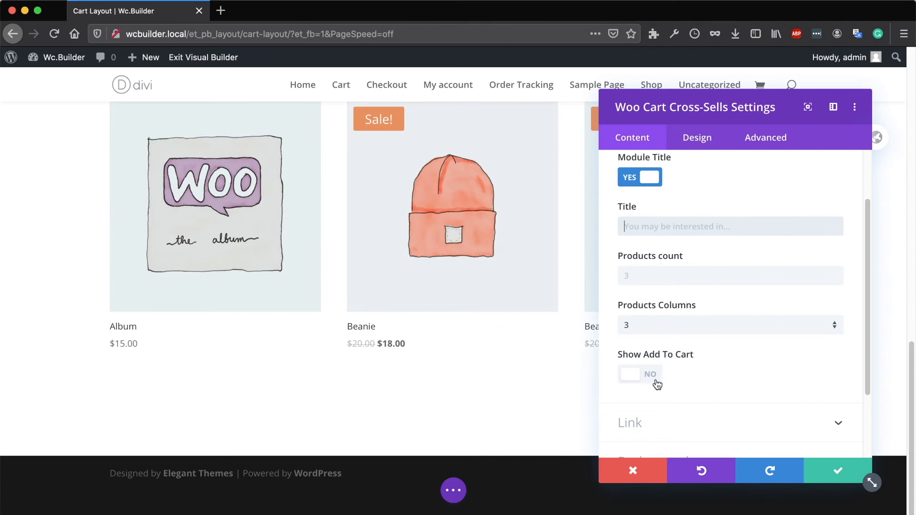
left_click(657, 379)
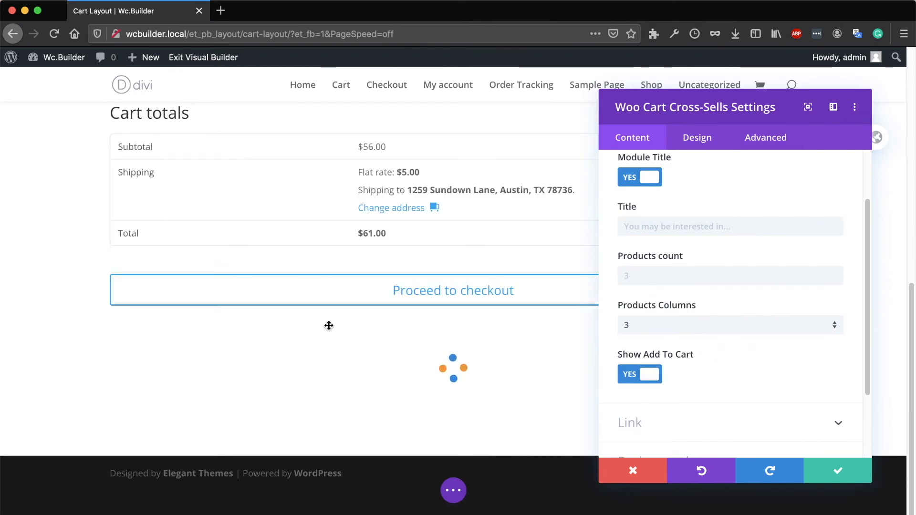
scroll(458, 398, "down", 5)
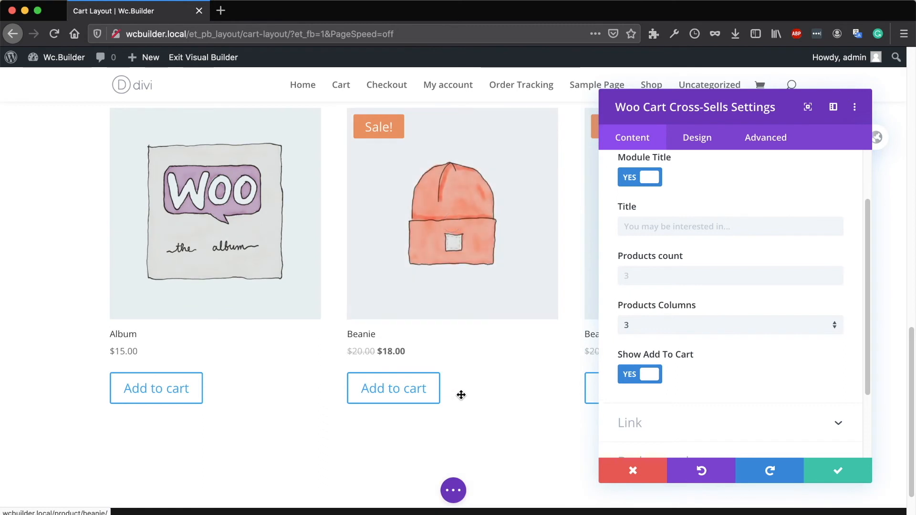
left_click(387, 401)
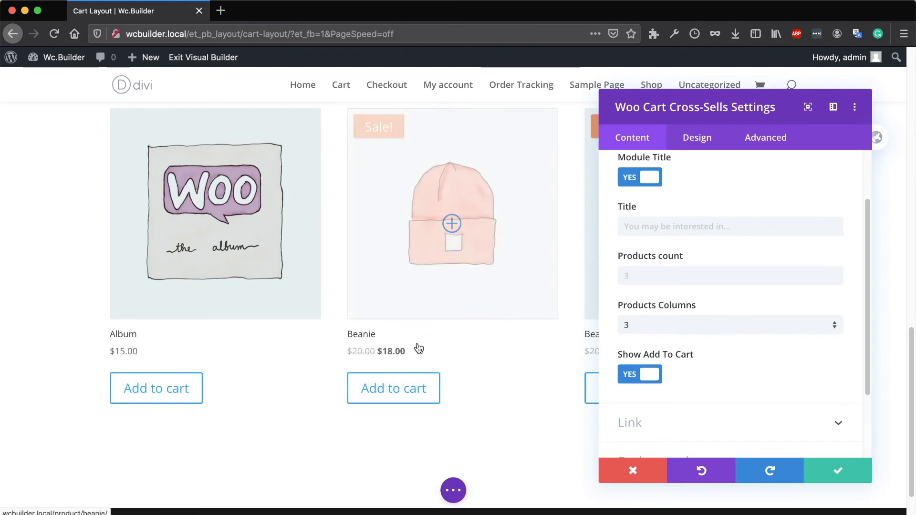
Step: View the module's Design options and save the Woo Cart Cross-Sells settings
scroll(426, 362, "up", 6)
scroll(397, 254, "up", 3)
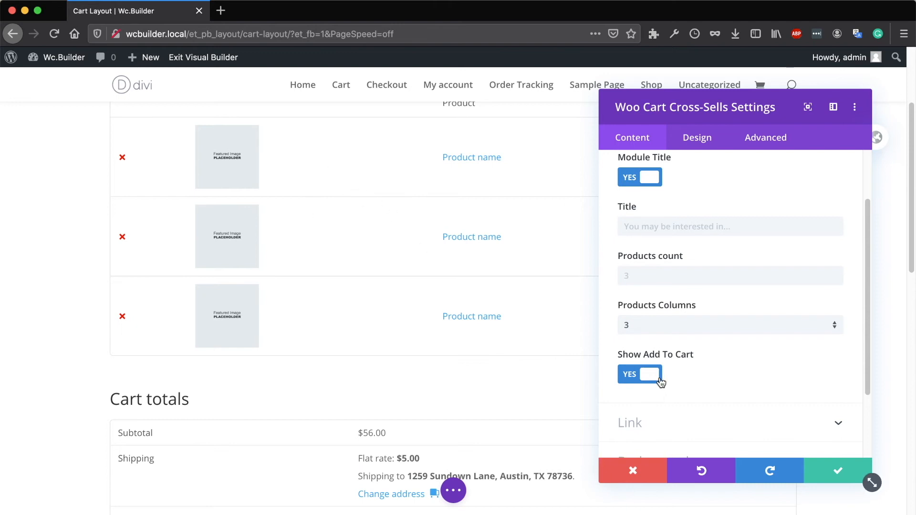
scroll(478, 284, "down", 6)
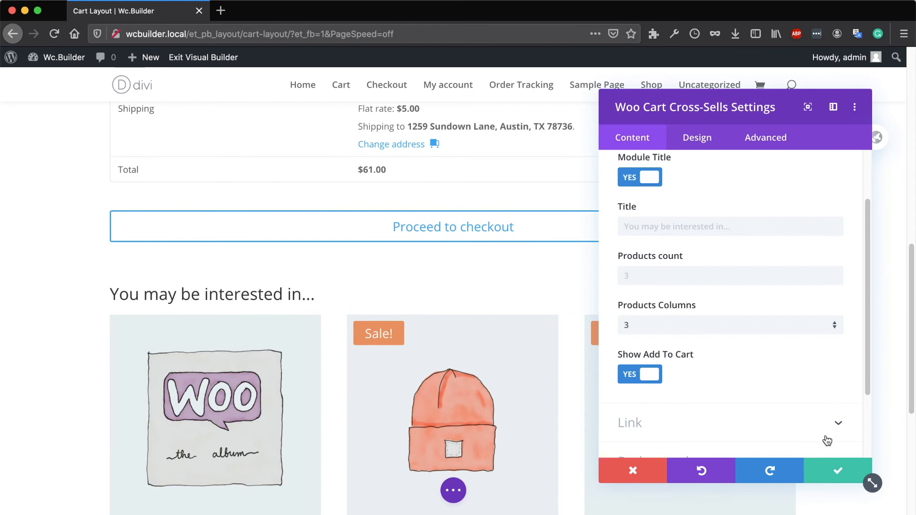
left_click(696, 139)
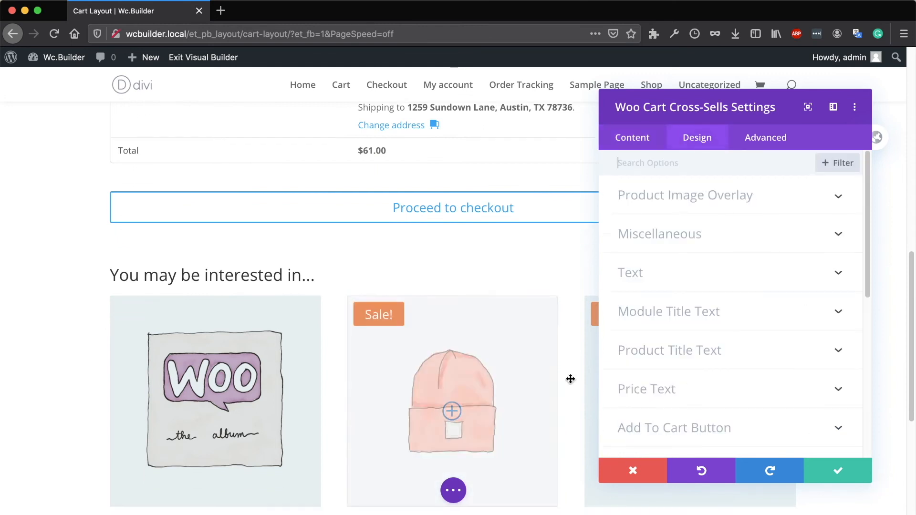
scroll(568, 377, "down", 3)
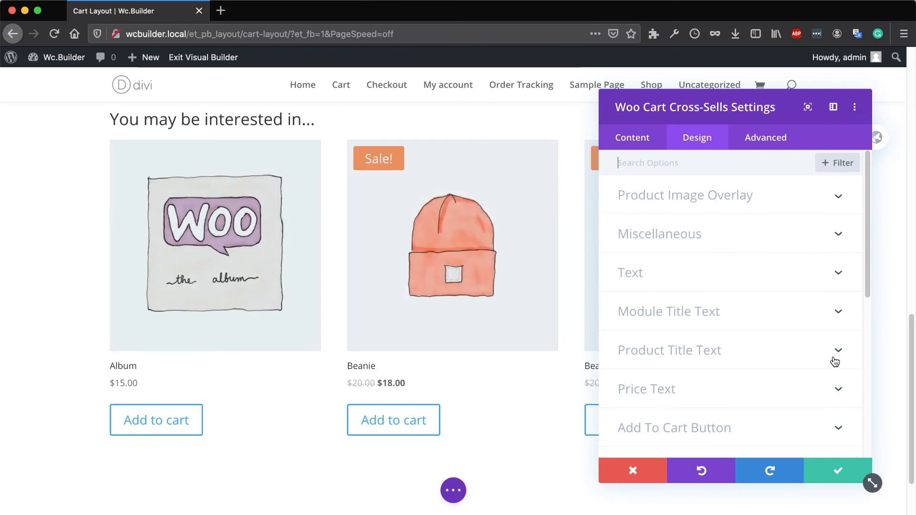
left_click(836, 473)
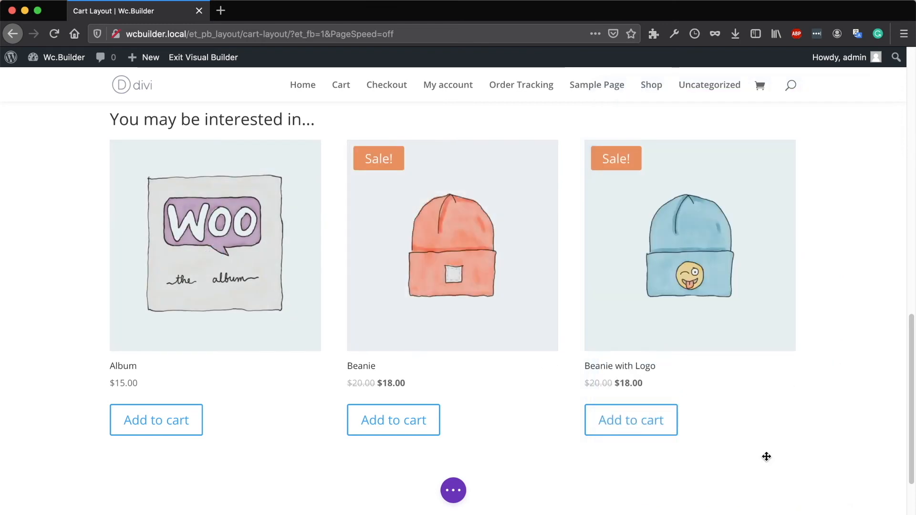
Step: Show the layout in wireframe view with the builder controls and review the order of its rows and Woo modules
scroll(482, 389, "up", 10)
scroll(486, 389, "up", 2)
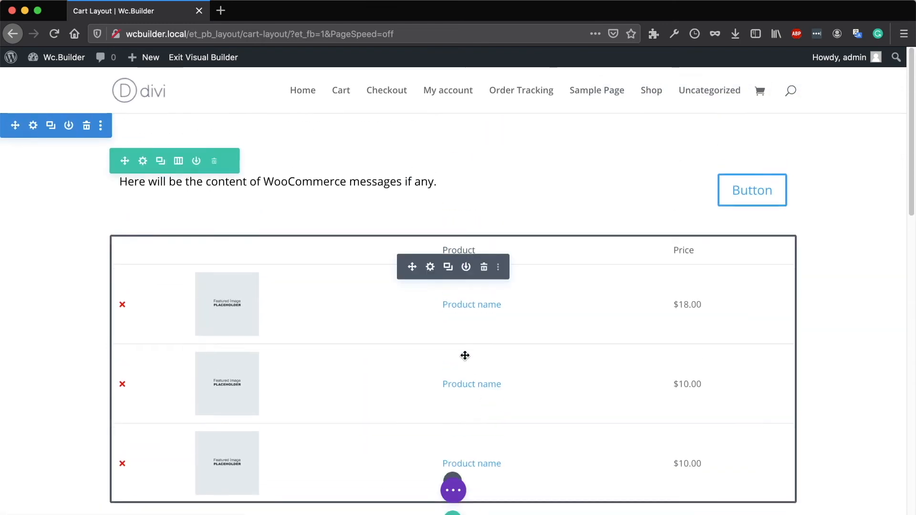
left_click(453, 491)
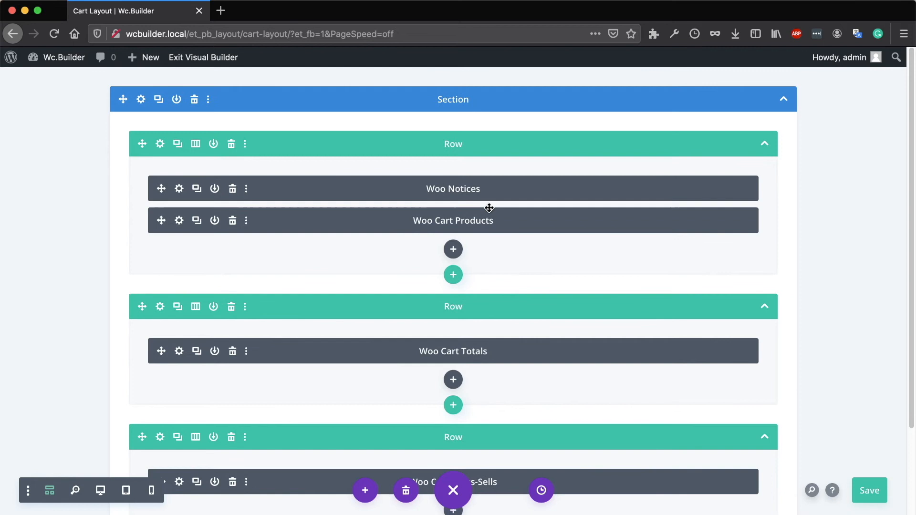
scroll(489, 208, "down", 2)
scroll(493, 206, "down", 2)
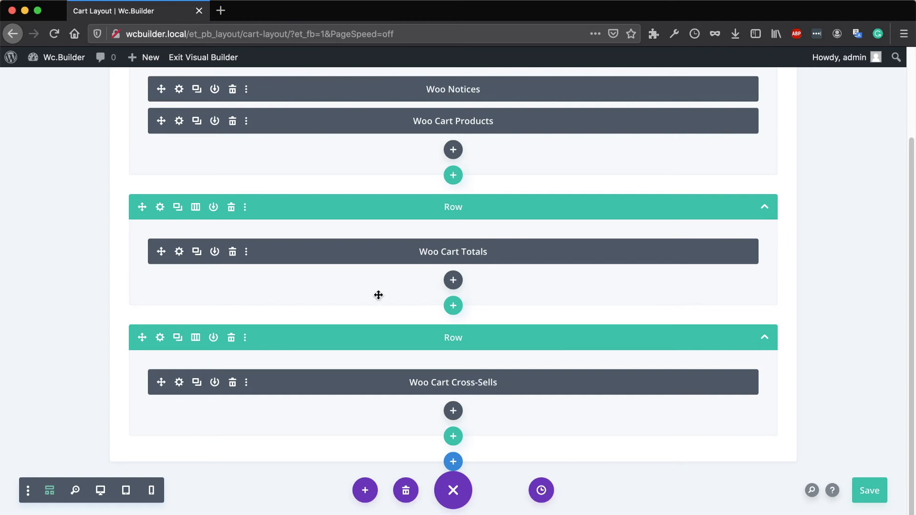
Step: Open the WordPress dashboard in a new browser tab and go to the Products list
right_click(71, 57)
left_click(105, 63)
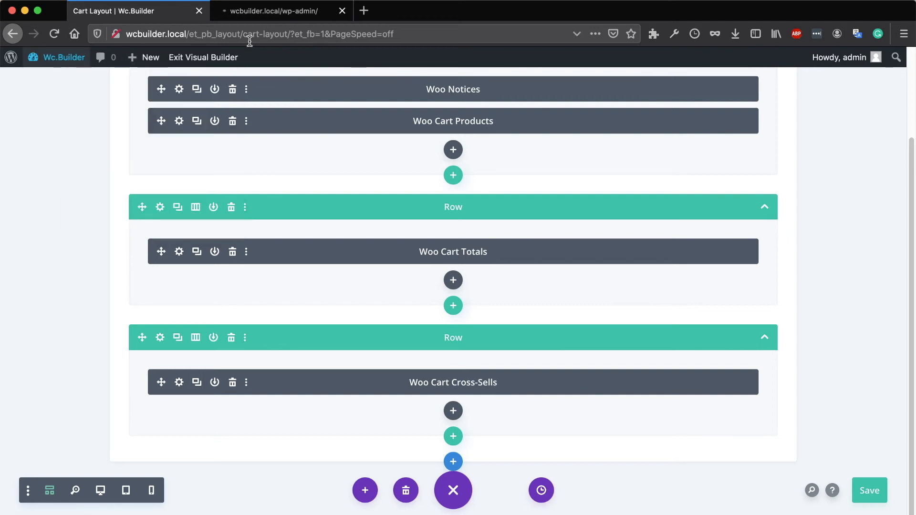
left_click(262, 18)
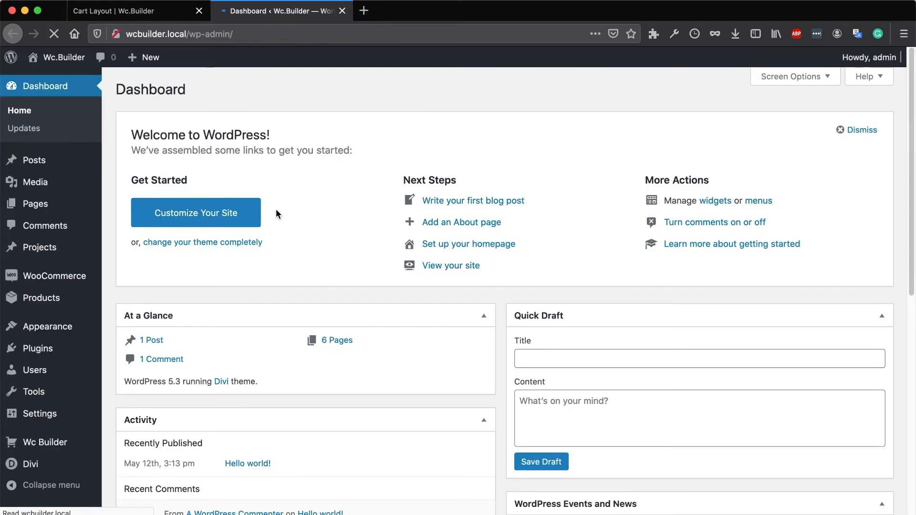
left_click(49, 300)
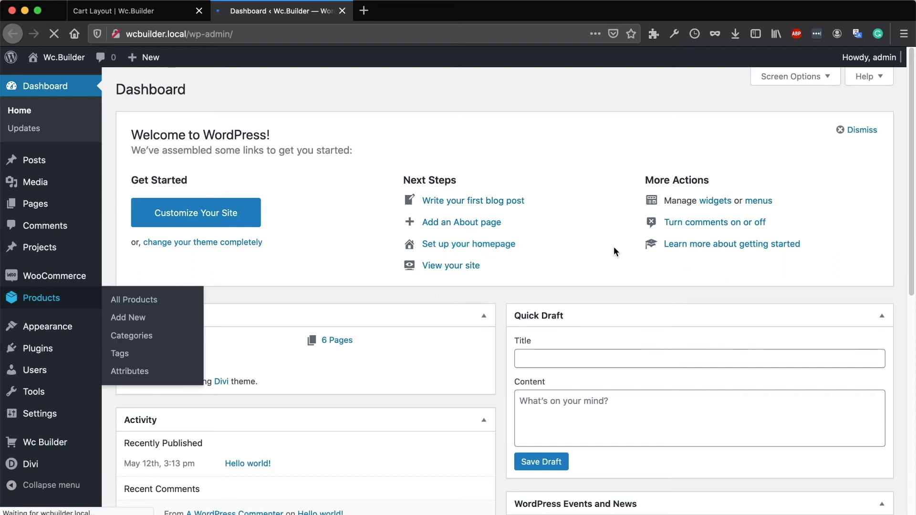
Step: Switch back to the Cart Layout browser tab and save the layout
left_click(113, 14)
left_click(868, 496)
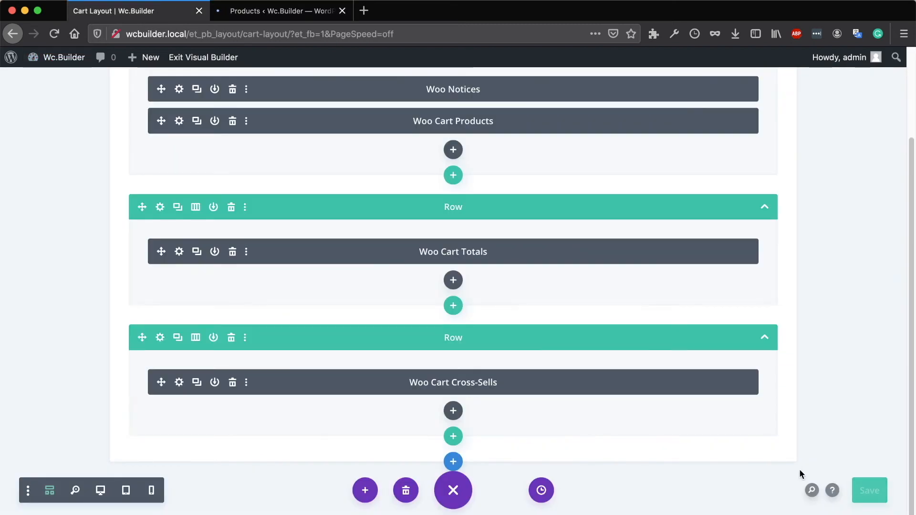
Step: Open the Polo product from the Products list for editing and show its Linked Products data
left_click(286, 13)
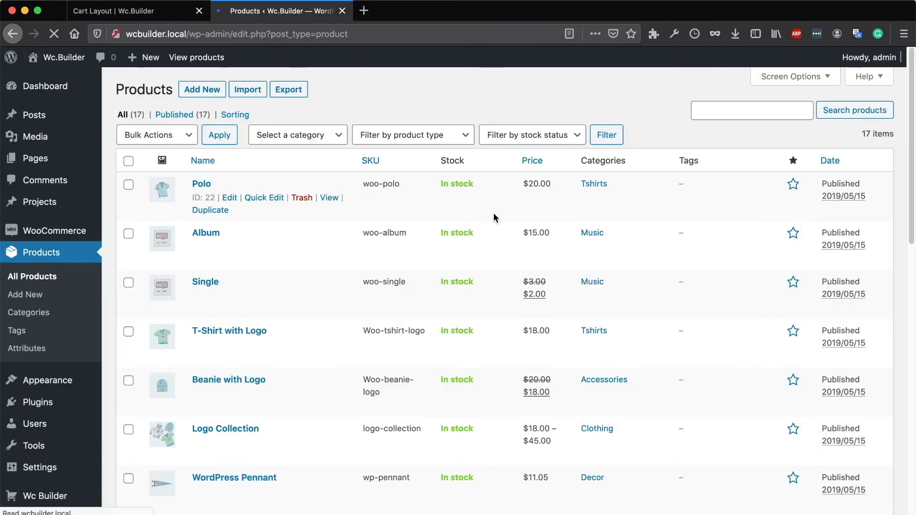
left_click(204, 185)
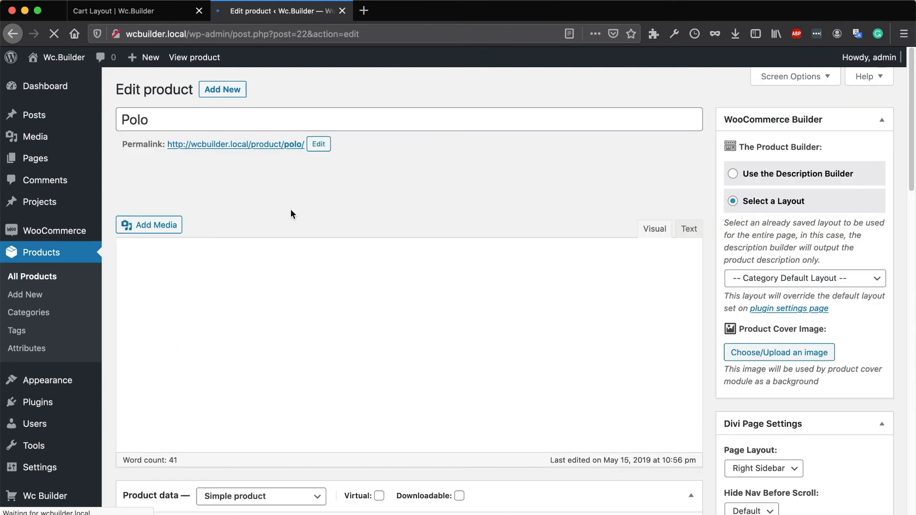
mouse_move(149, 120)
left_mouse_down()
mouse_move(122, 120)
mouse_move(152, 118)
left_mouse_up()
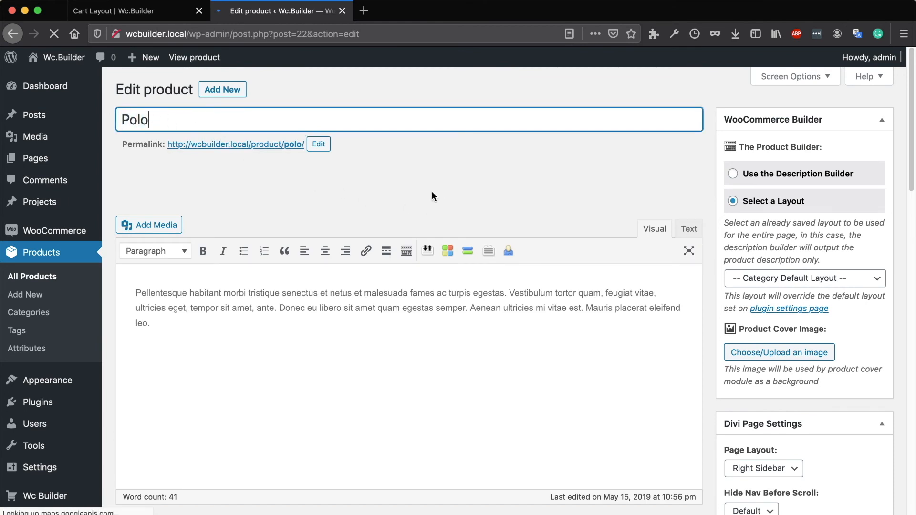
scroll(434, 196, "down", 7)
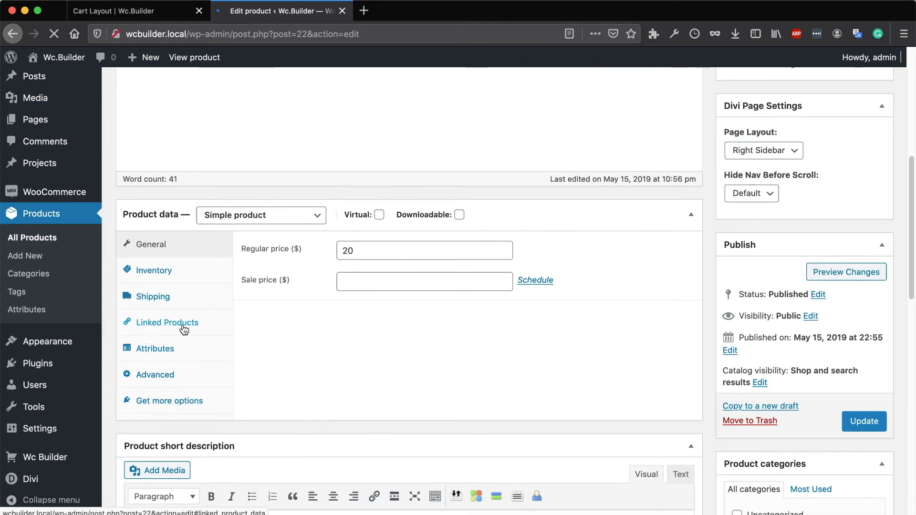
left_click(197, 329)
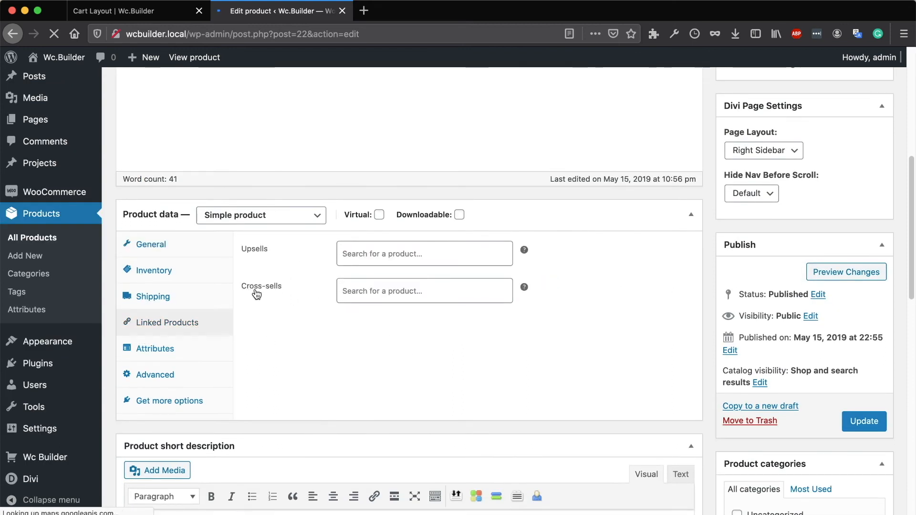
Step: Add Hoodie (woo-hoodie) and Hoodie with Pocket as cross-sells of the Polo product
left_click(411, 298)
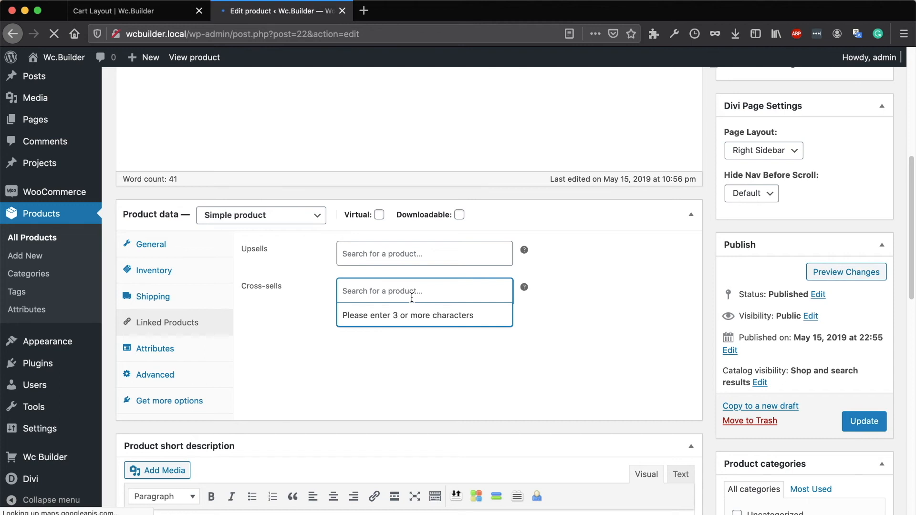
type("hoodi")
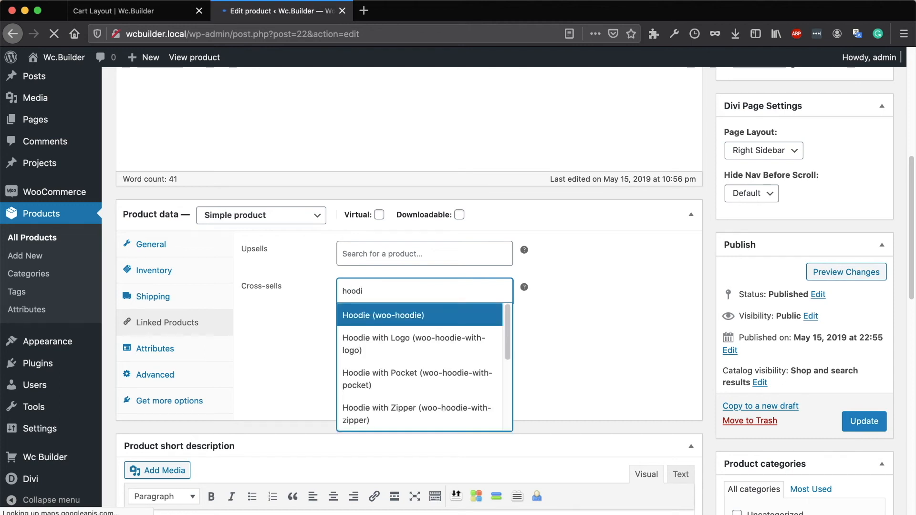
left_click(364, 319)
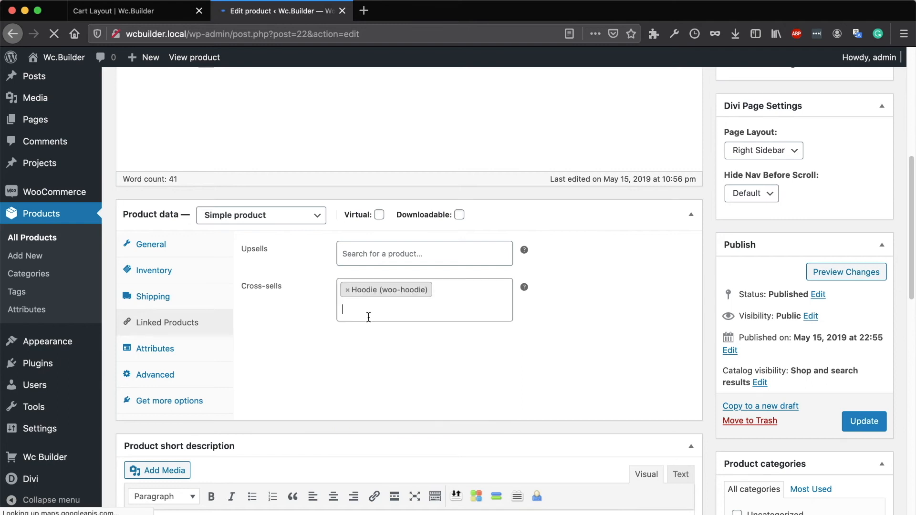
type("hood")
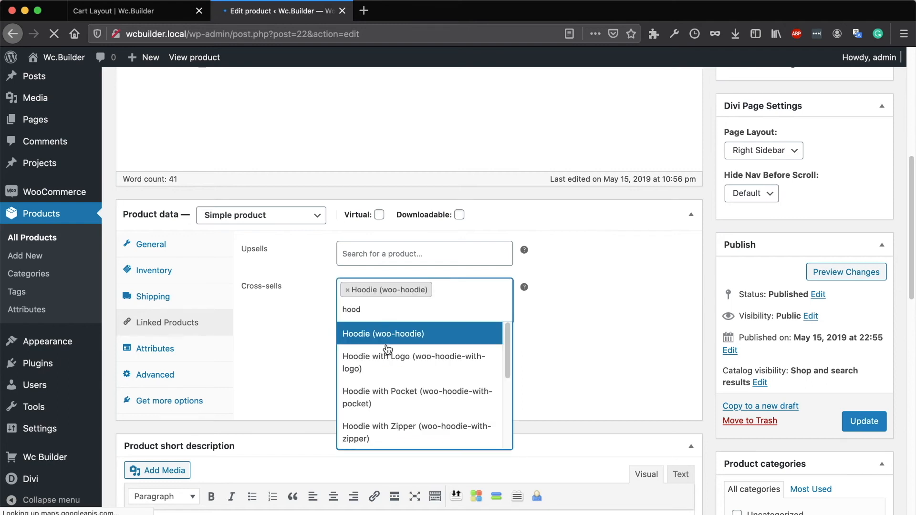
left_click(393, 398)
Step: Add T-Shirt (woo-tshirt) to the Polo product's cross-sells and update the product
scroll(282, 267, "up", 7)
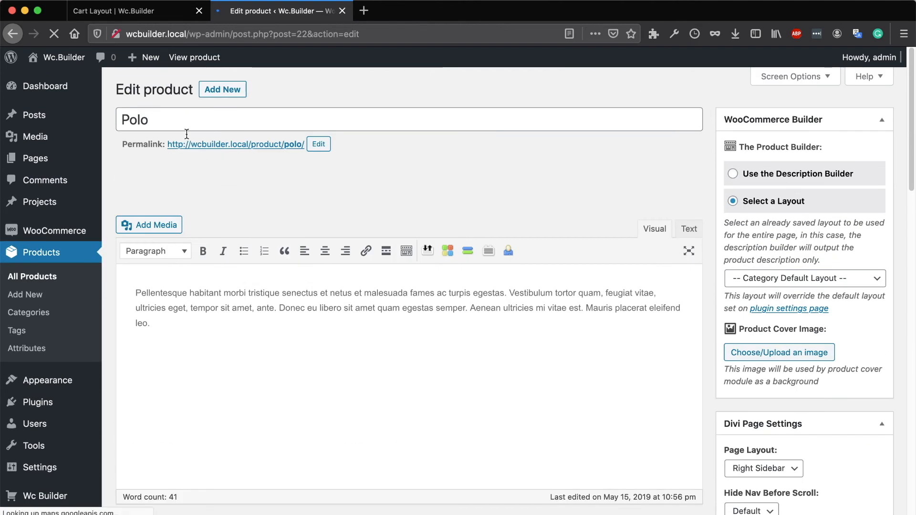
scroll(287, 198, "down", 6)
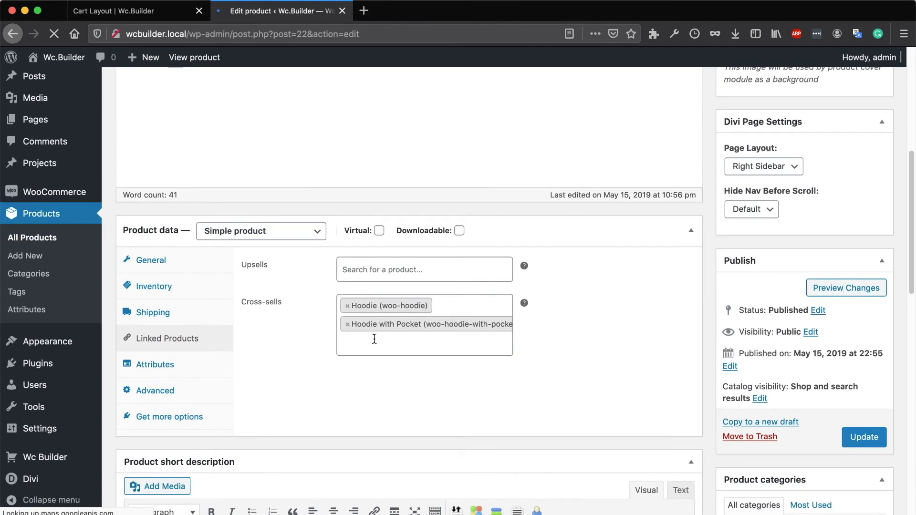
left_click(375, 333)
type("woo")
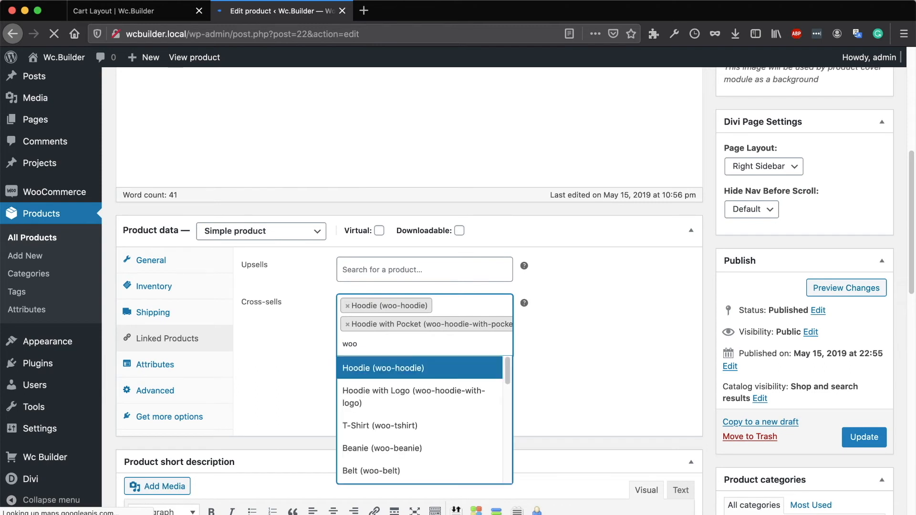
left_click(389, 426)
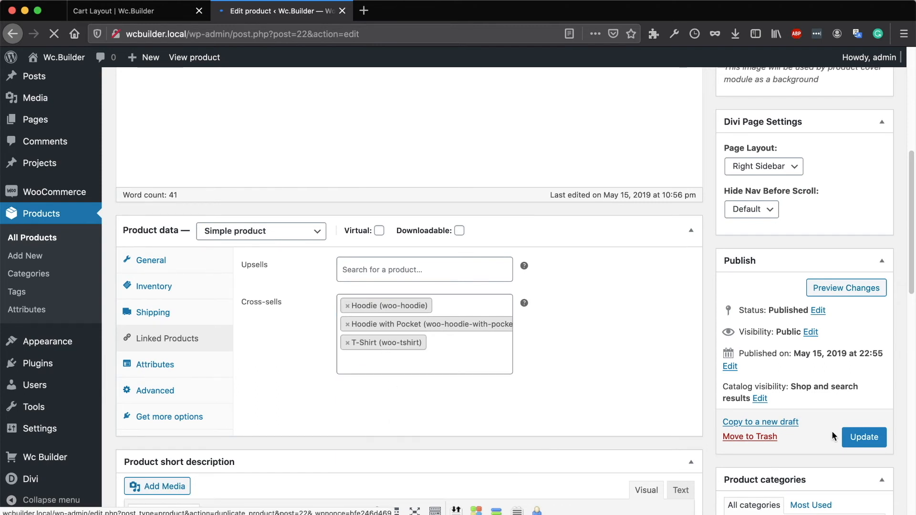
left_click(861, 444)
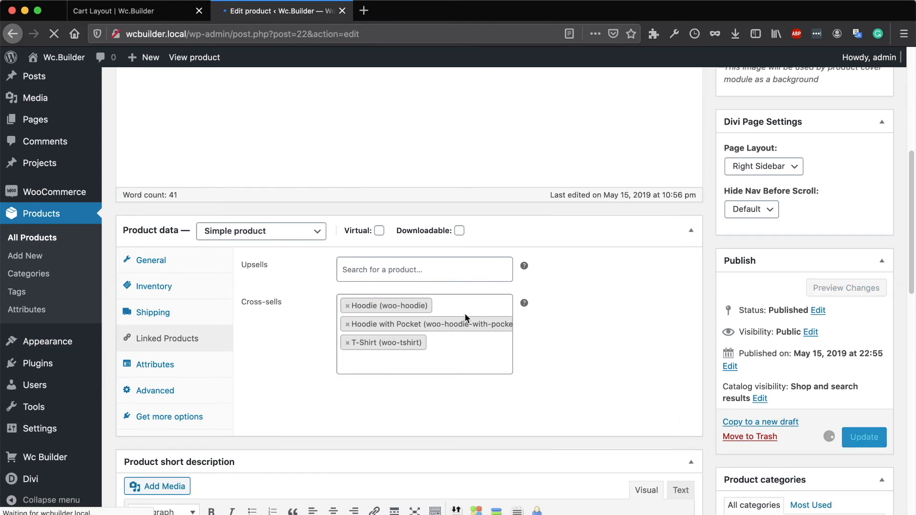
Step: Return to the Polo edit page and open the product's permalink in a new browser tab
left_click(140, 12)
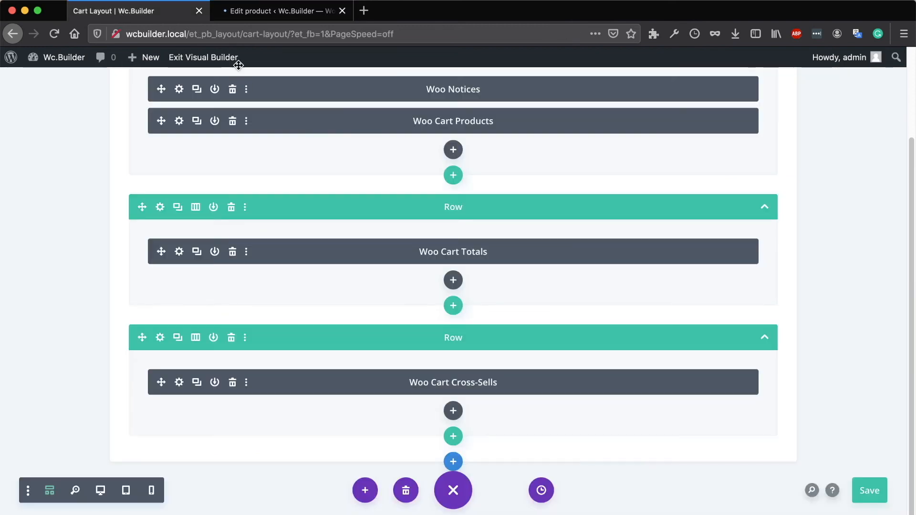
left_click(264, 12)
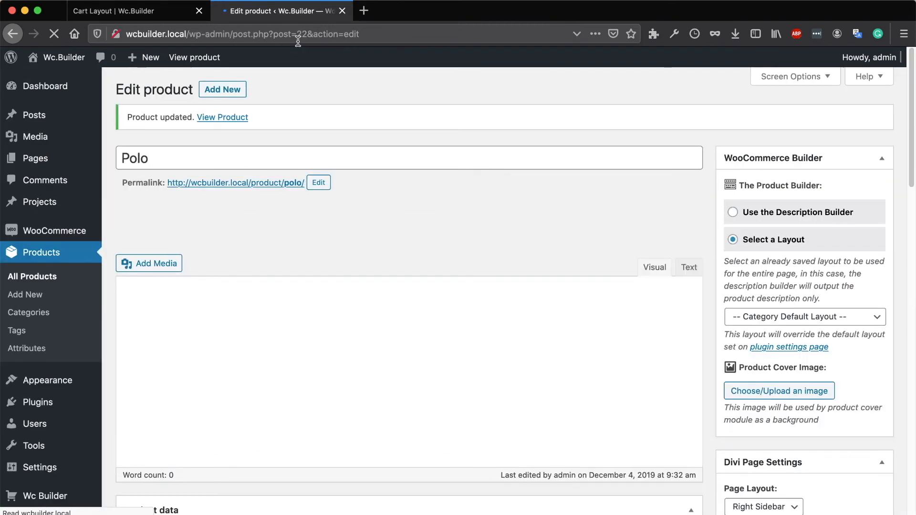
right_click(289, 184)
left_click(333, 189)
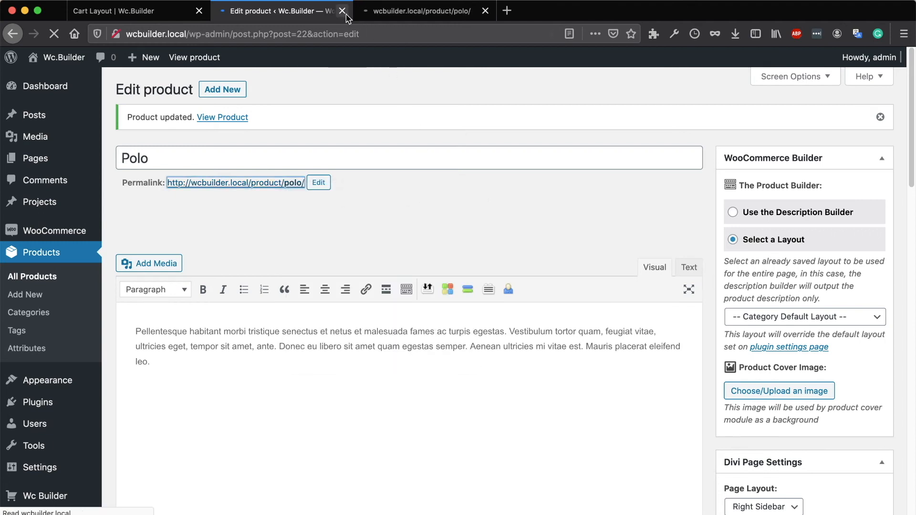
Step: Open the Wc Builder plugin's Settings page in a new browser tab
scroll(209, 233, "down", 4)
mouse_move(52, 457)
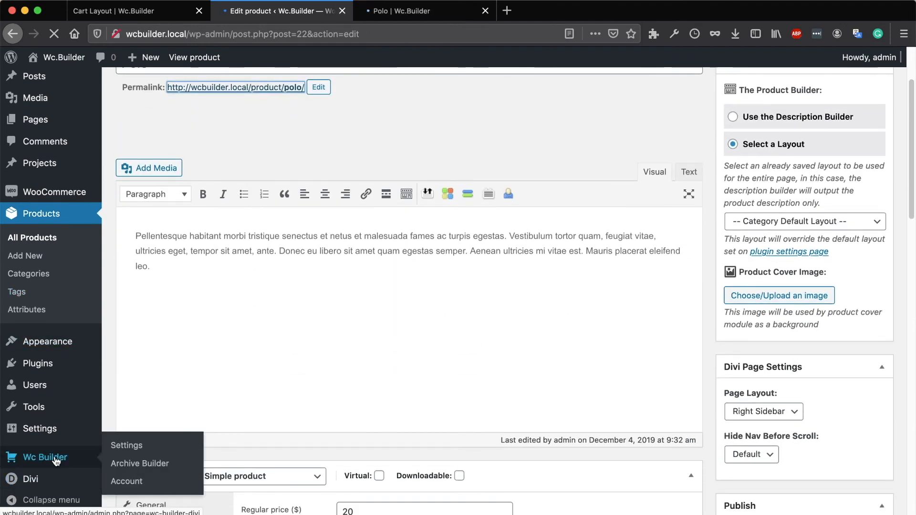
right_click(122, 446)
left_click(182, 383)
scroll(191, 286, "up", 5)
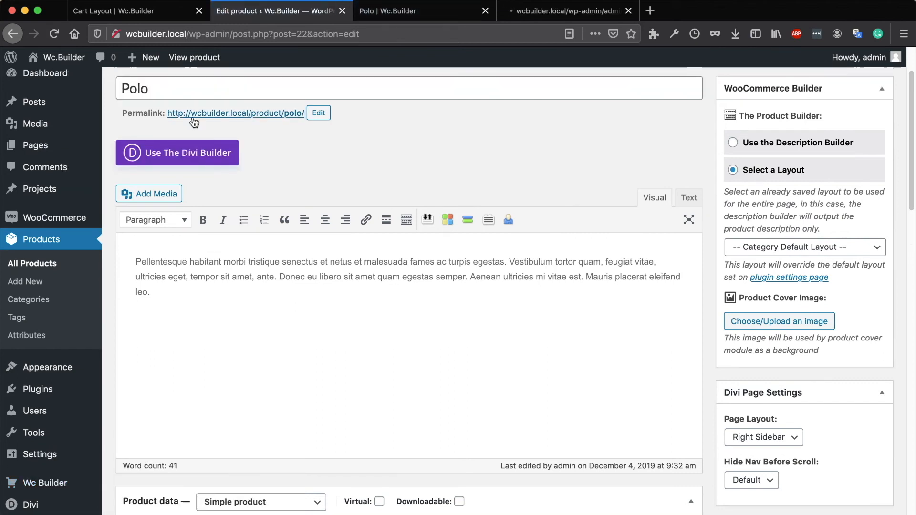
Step: In the WooCommerce Builder cart settings, set the Default Cart Layout to Cart Layout and save the changes
left_click(113, 10)
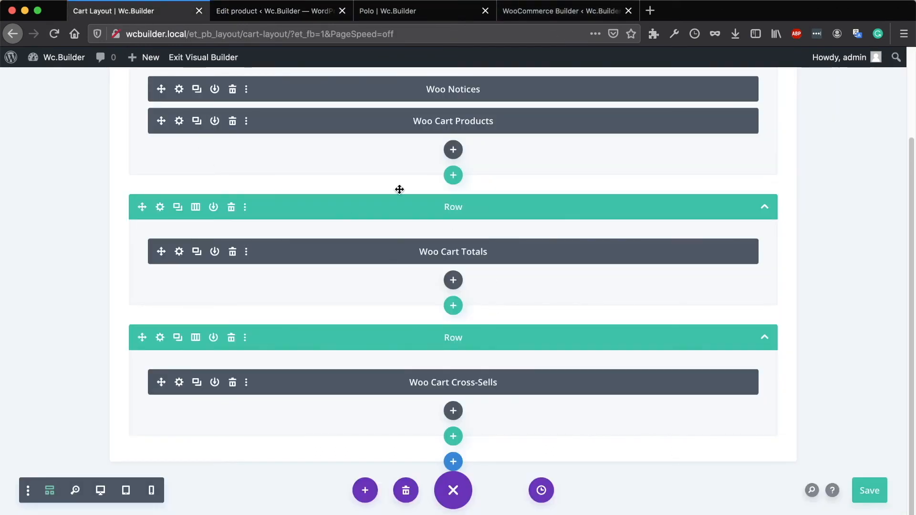
scroll(405, 195, "up", 2)
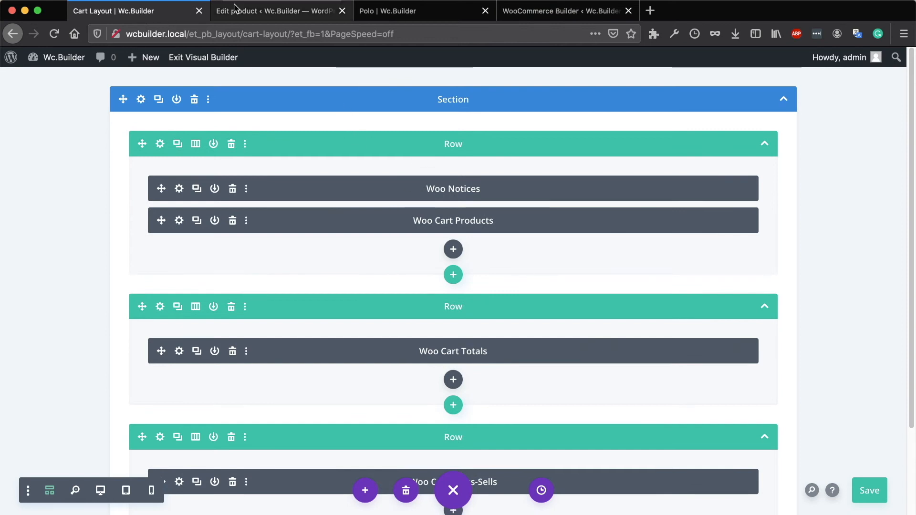
left_click(558, 14)
left_click(262, 126)
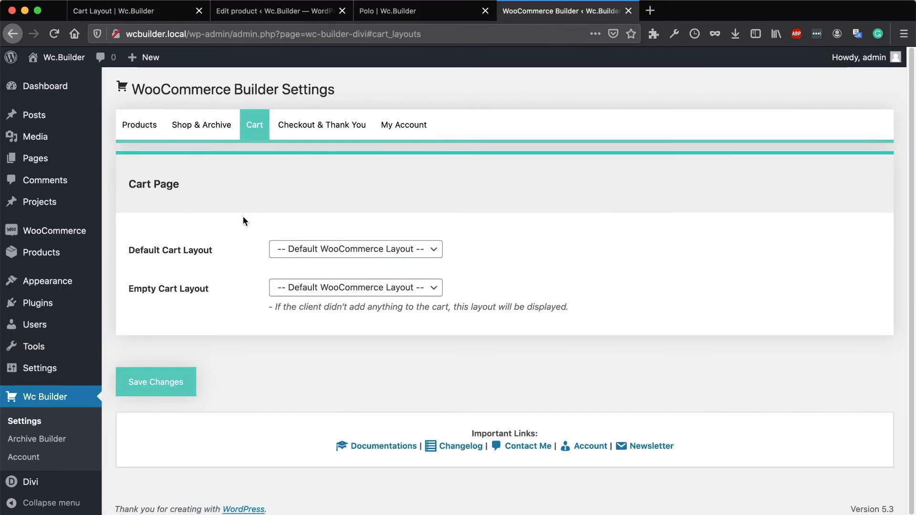
left_click(351, 255)
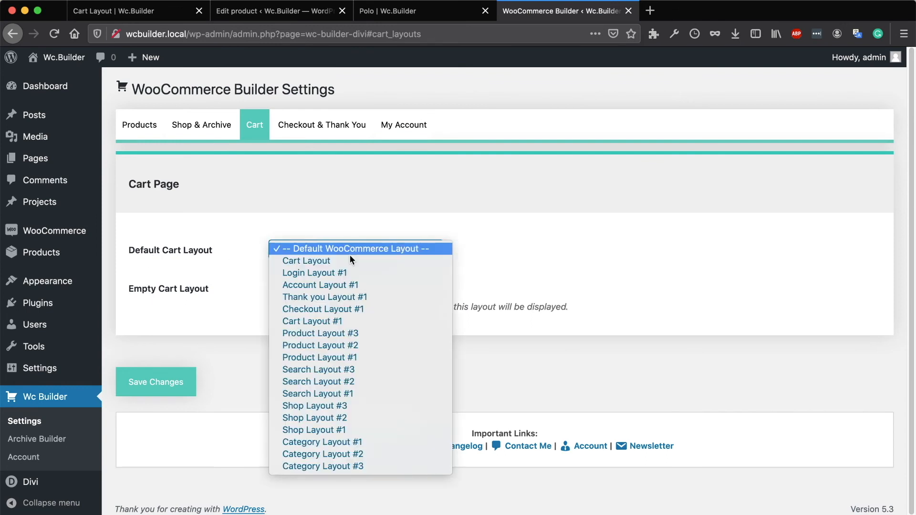
left_click(327, 262)
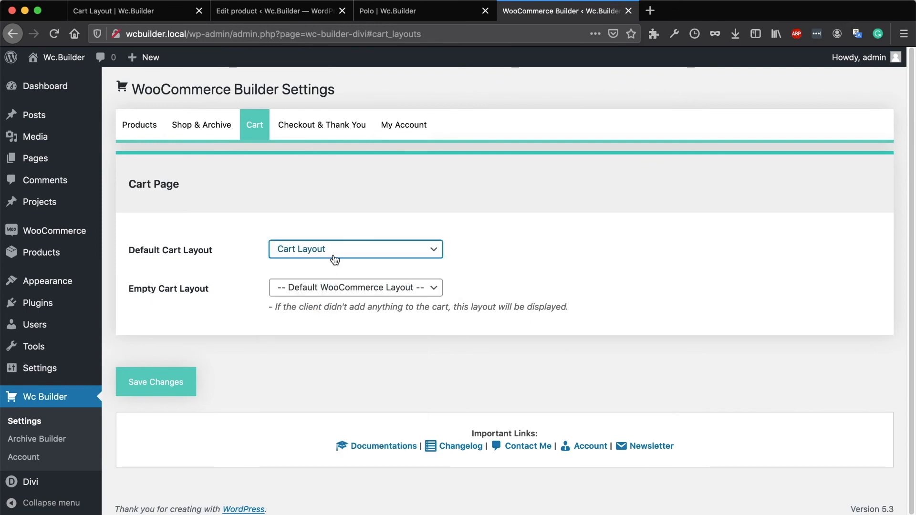
left_click(158, 383)
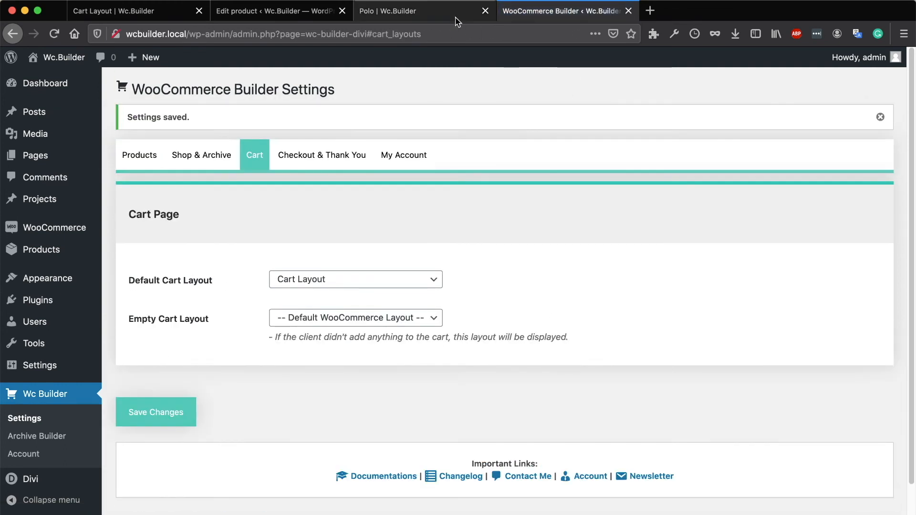
Step: Add the Polo to the cart from its product page and open the cart page
left_click(455, 18)
left_click(499, 280)
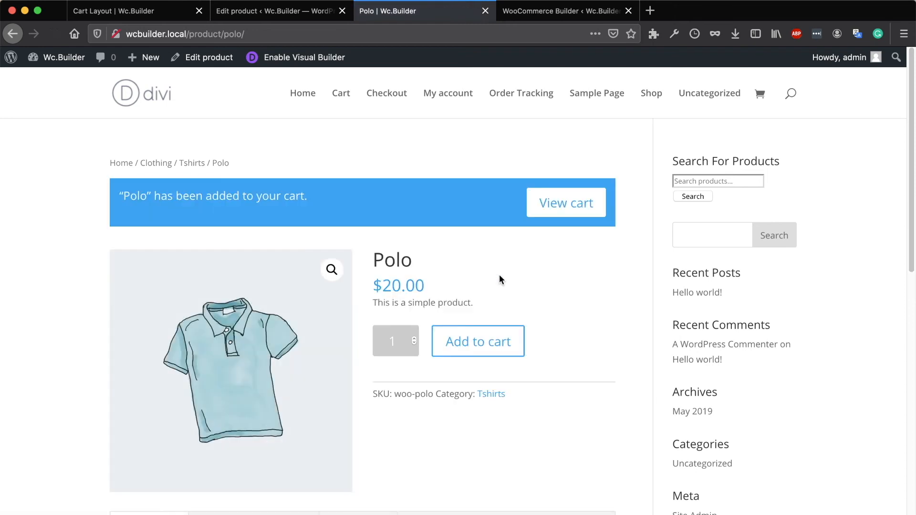
left_click(548, 205)
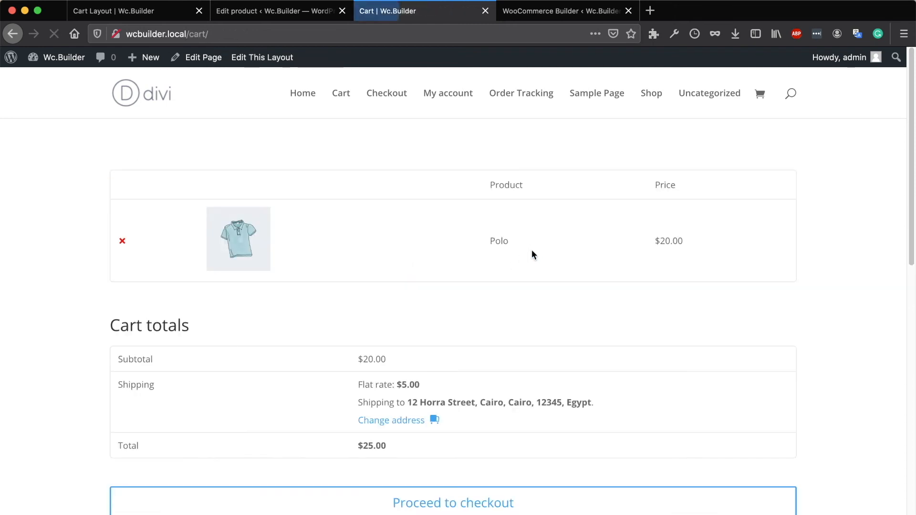
Step: Examine the cart page's product table, cart totals and cross-sell products
scroll(656, 212, "down", 10)
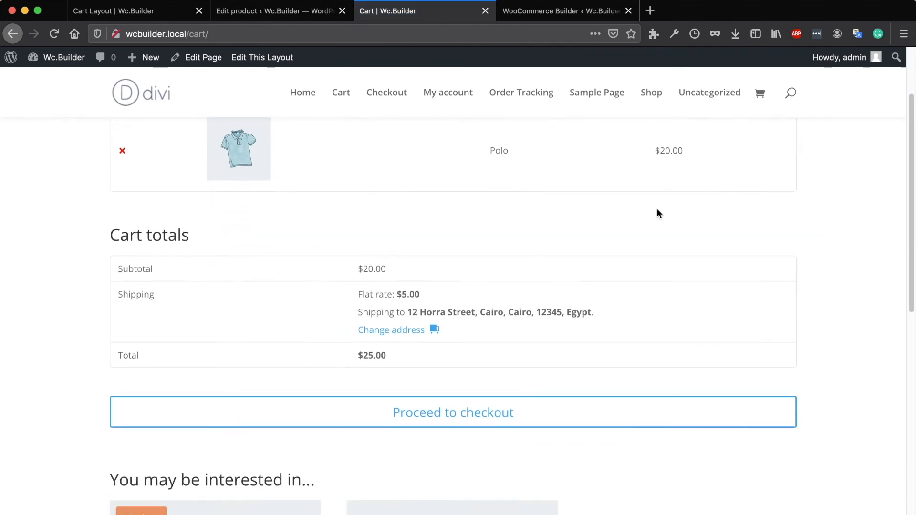
scroll(656, 213, "down", 3)
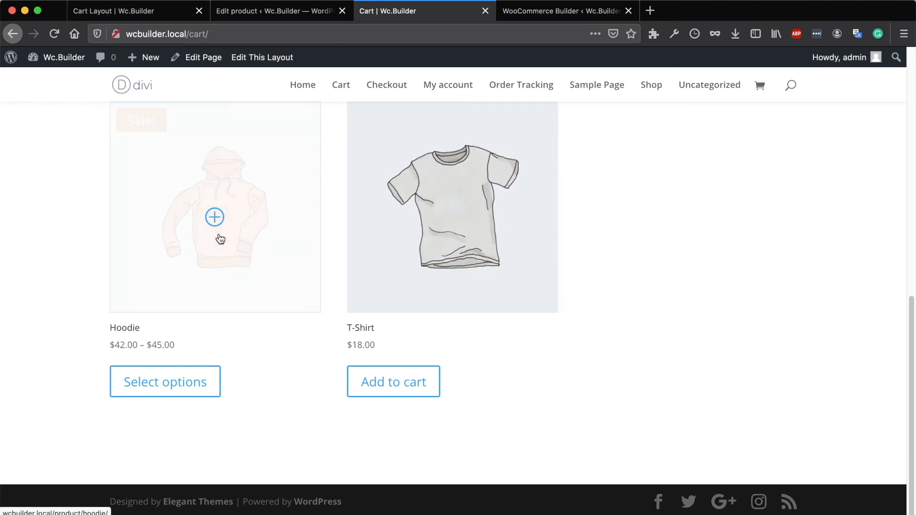
scroll(221, 239, "up", 10)
scroll(222, 238, "down", 8)
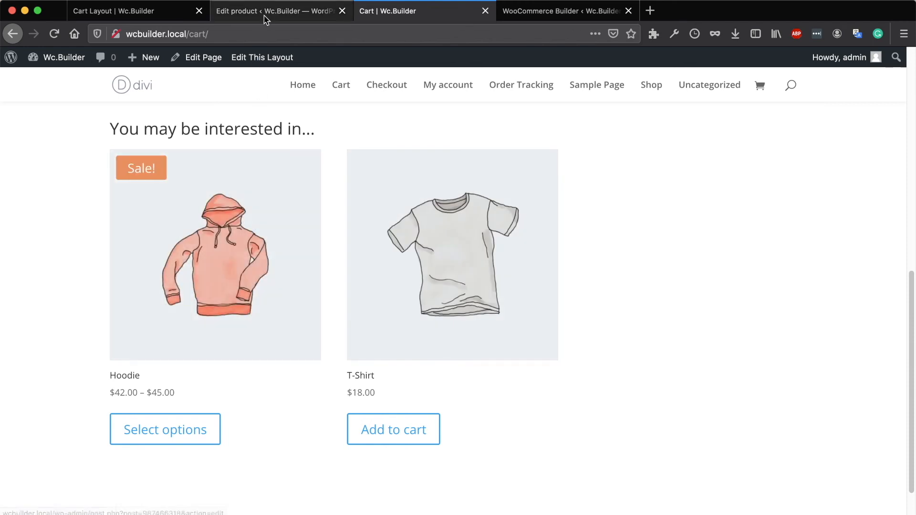
Step: Go through the Polo edit page, cart page, builder settings and Cart Layout tabs, and review the layout's Woo modules
left_click(265, 14)
scroll(429, 248, "down", 5)
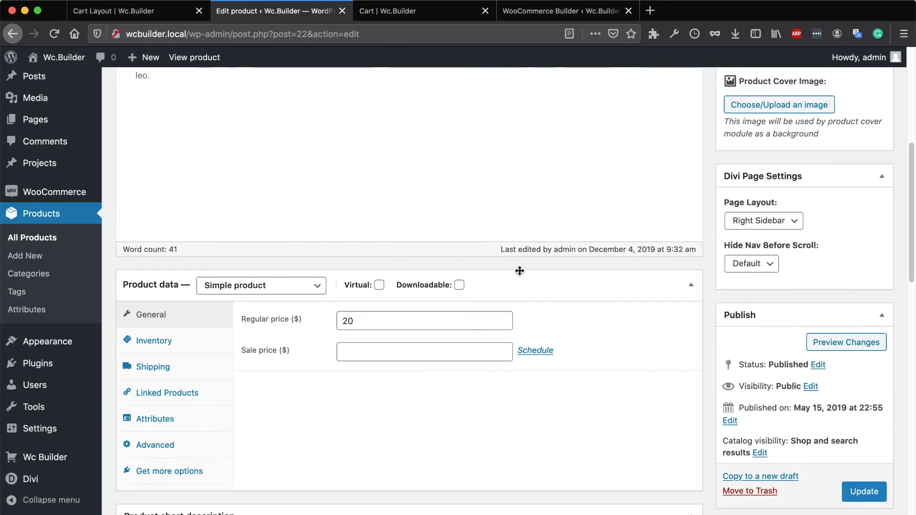
scroll(473, 260, "up", 5)
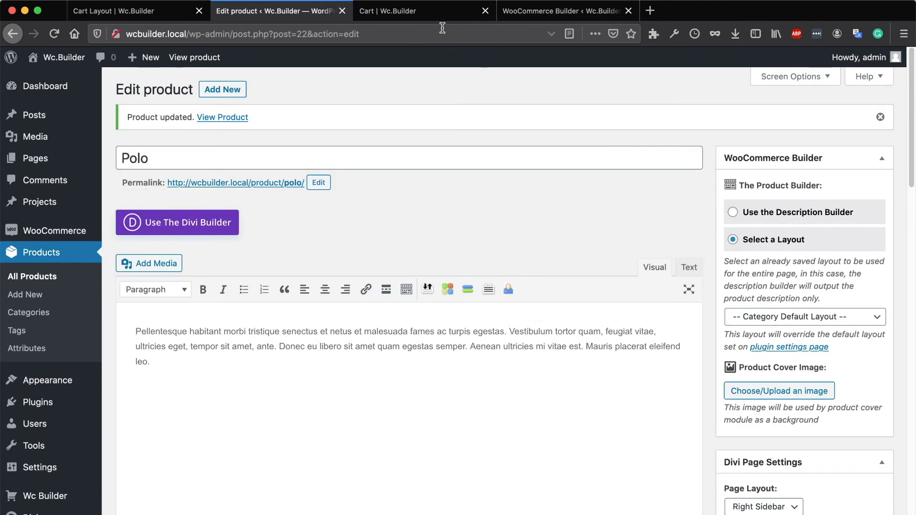
left_click(430, 11)
left_click(517, 14)
left_click(420, 11)
left_click(148, 14)
left_click(231, 13)
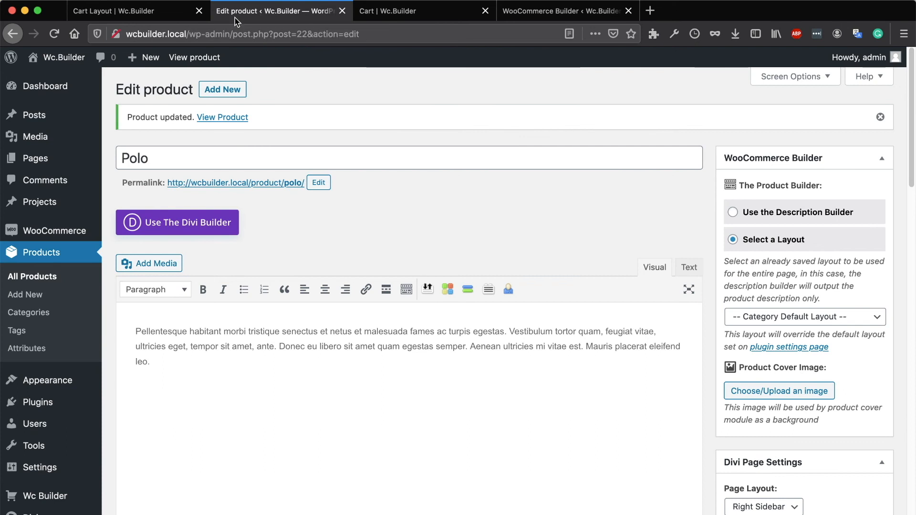
left_click(558, 10)
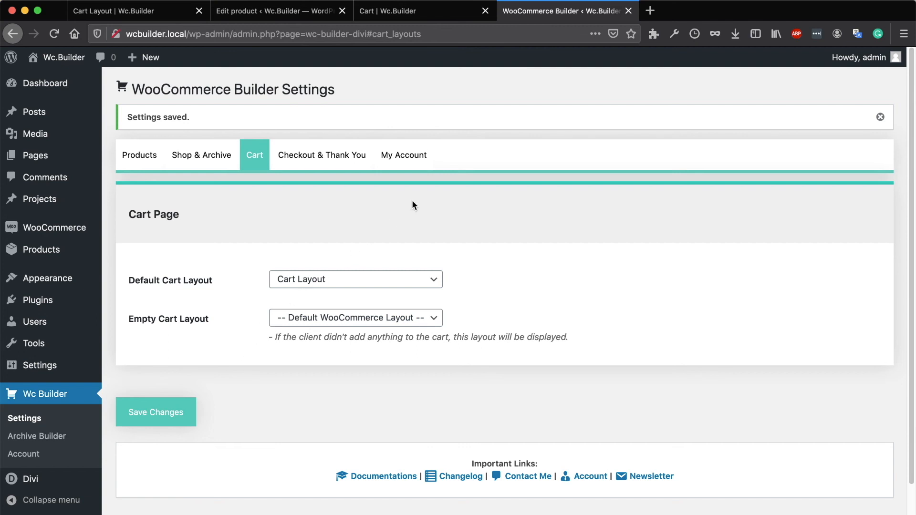
left_click(119, 10)
scroll(462, 255, "down", 3)
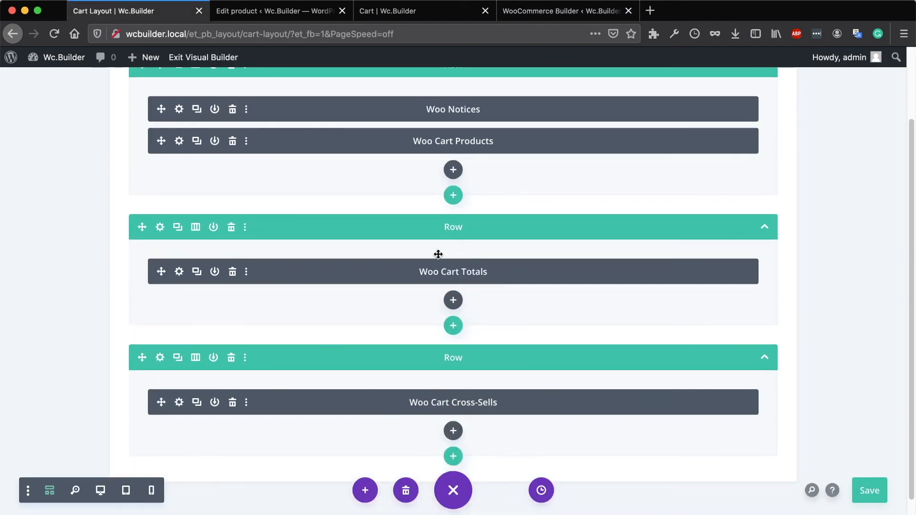
Step: In the Woo Cart Products module, set the After Clearing The Cart action to Reload the page and save the layout
scroll(403, 282, "up", 3)
left_click(179, 220)
scroll(785, 295, "down", 7)
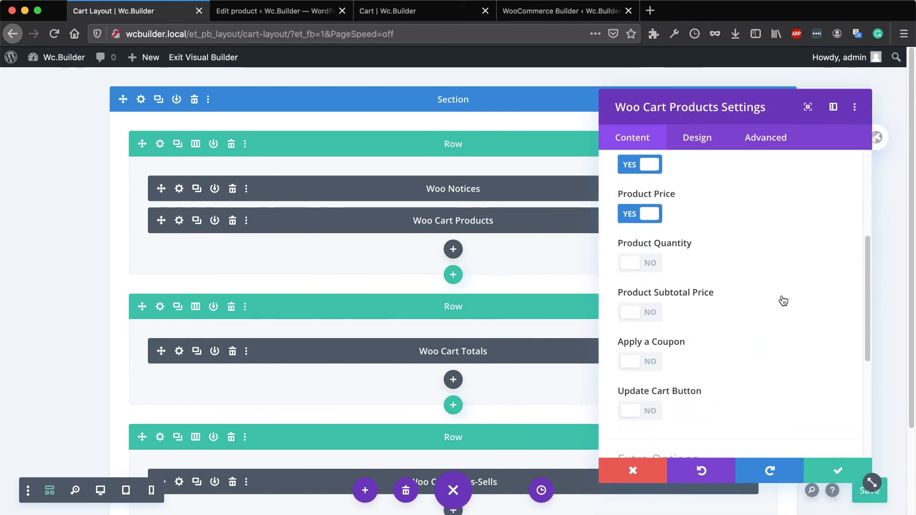
left_click(663, 305)
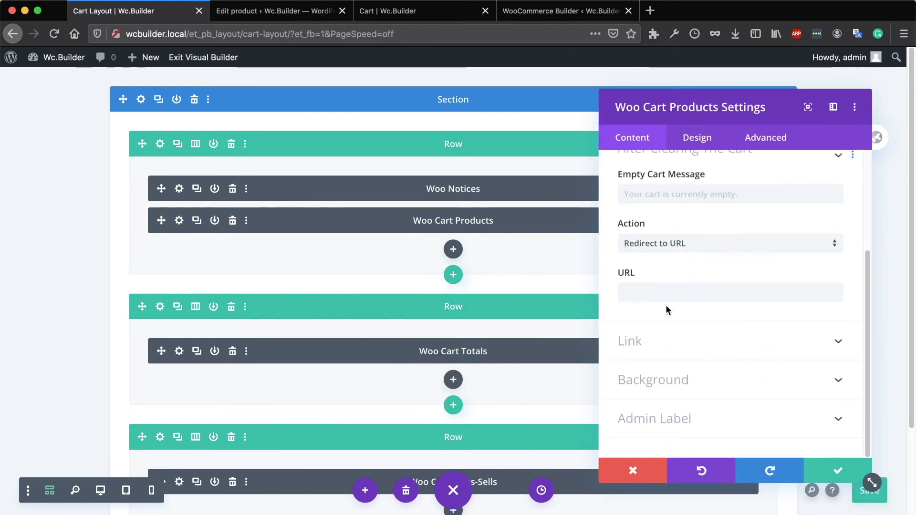
left_click(678, 272)
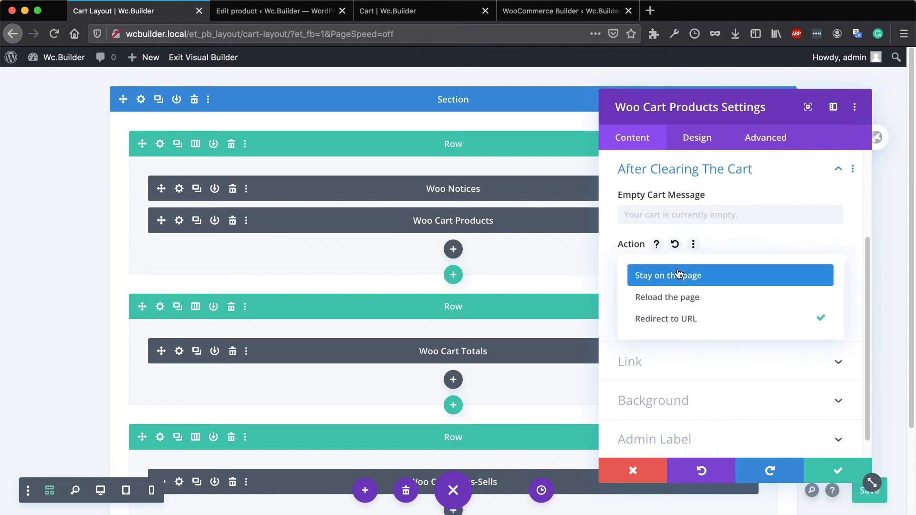
left_click(685, 300)
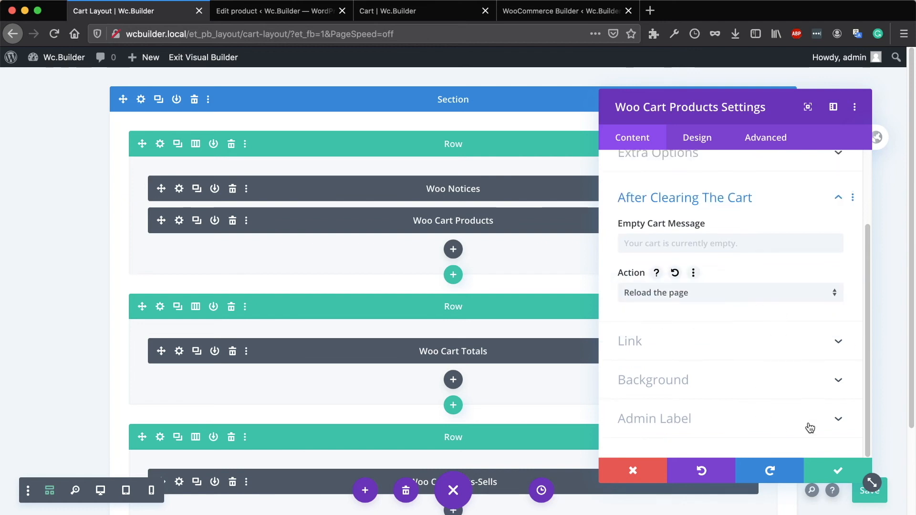
left_click_drag(722, 116, 562, 106)
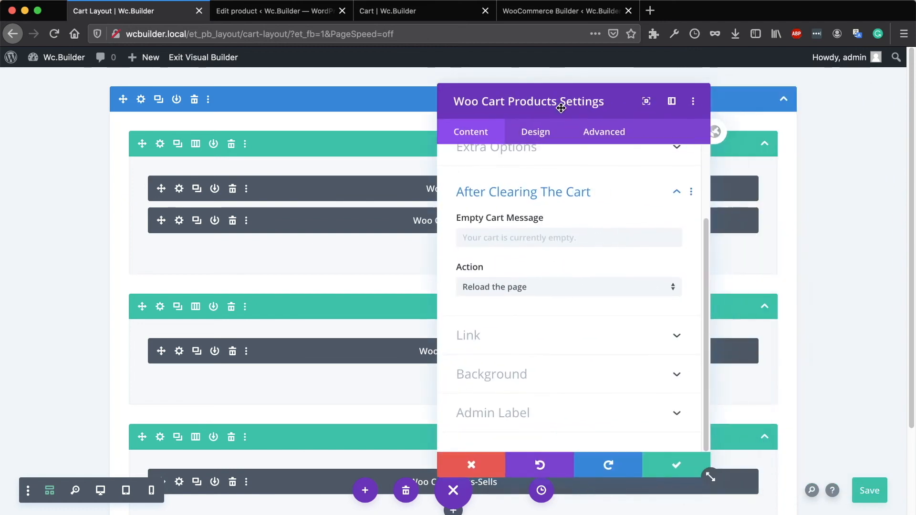
left_click(869, 490)
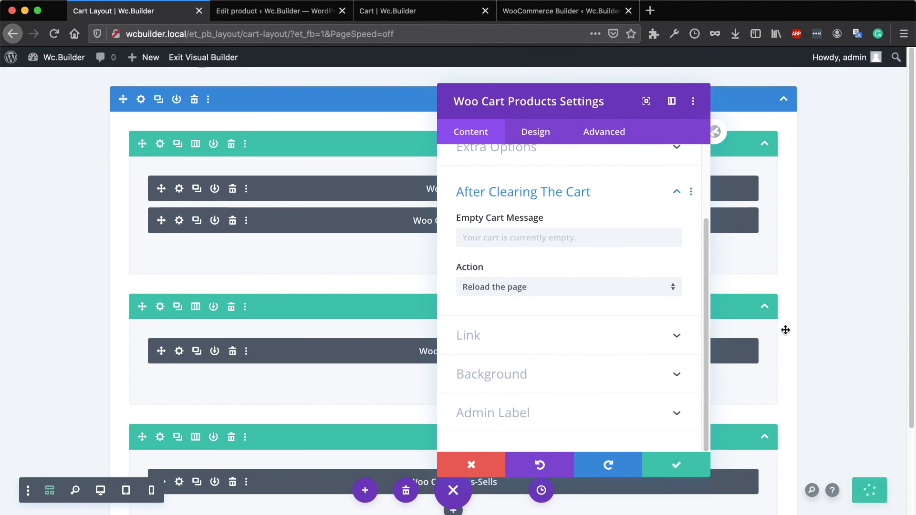
Step: Exit the visual builder and return to the Cart Layout's backend edit page
left_click(282, 14)
left_click(208, 15)
left_click(198, 62)
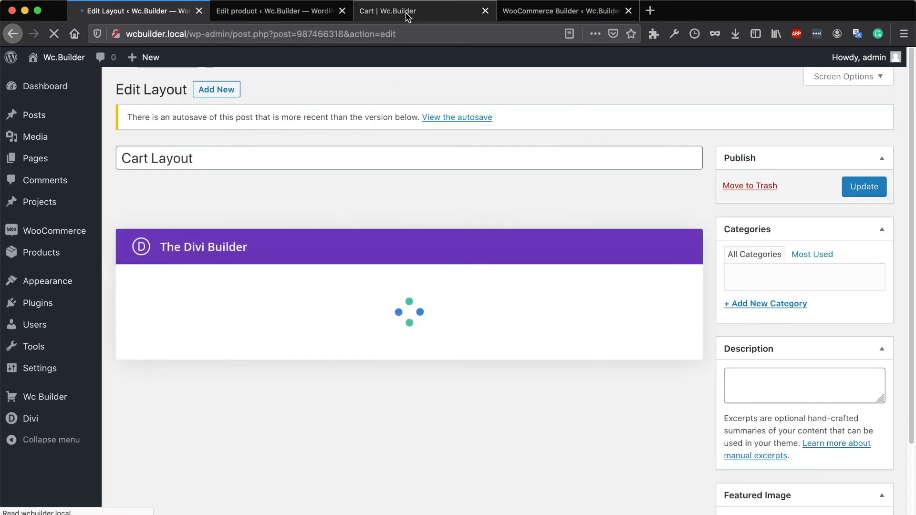
left_click(408, 15)
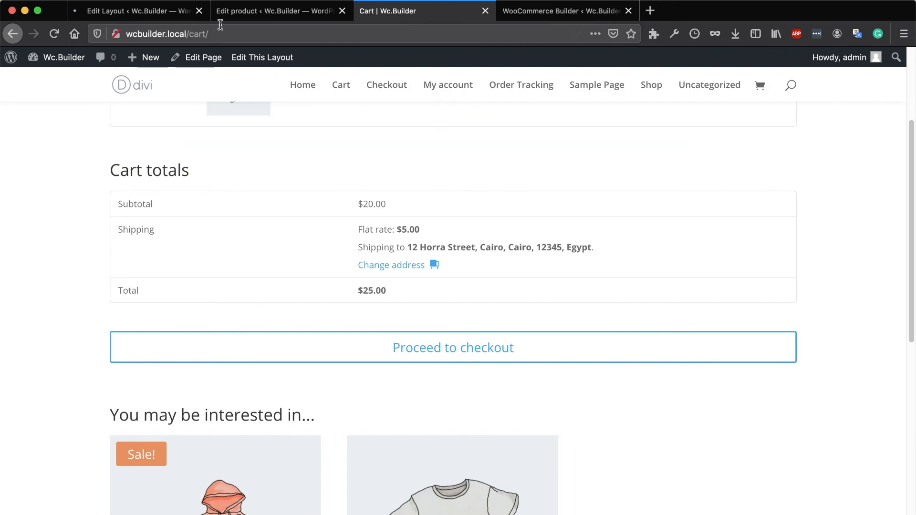
left_click(146, 12)
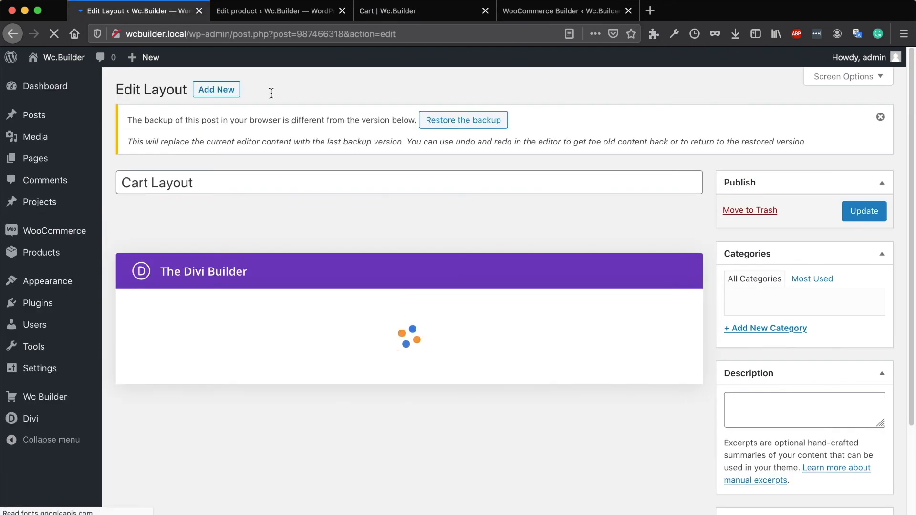
Step: Create a new layout named "Empty Cart Layout" with the layout type Layout
left_click(224, 91)
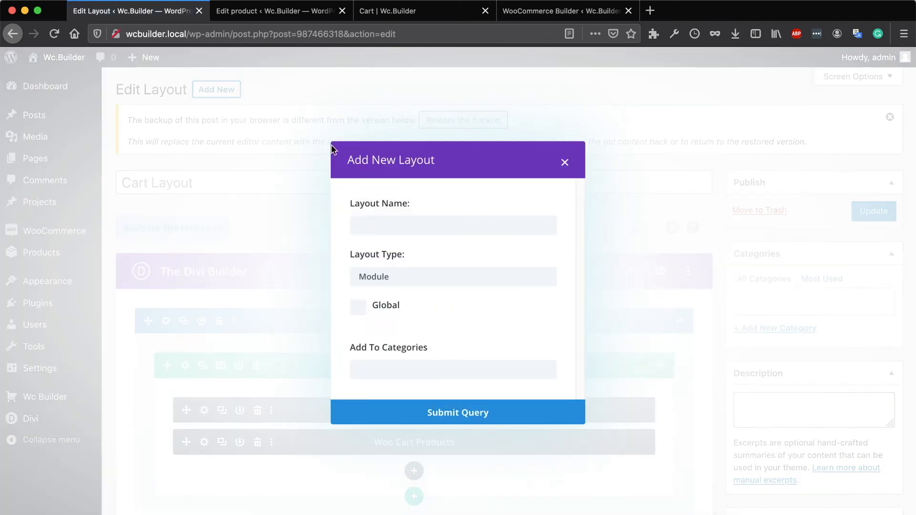
left_click(357, 225)
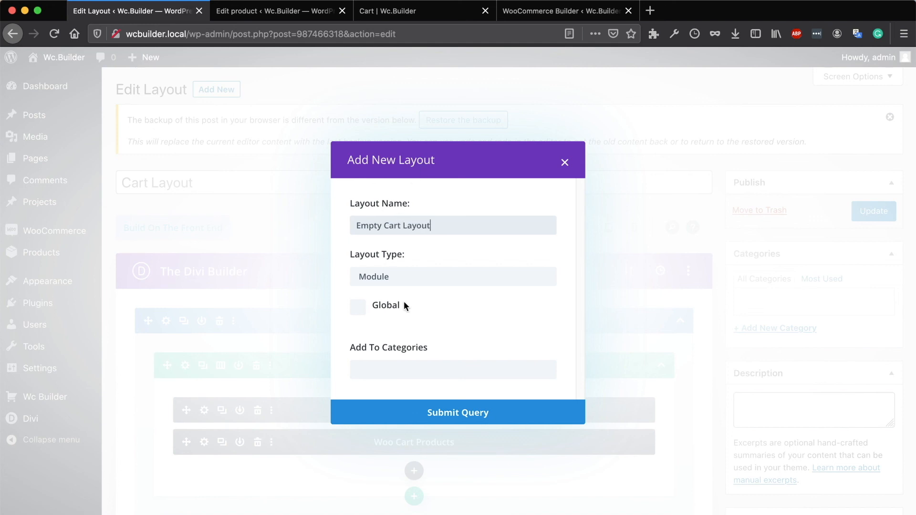
left_click(403, 284)
left_click(395, 322)
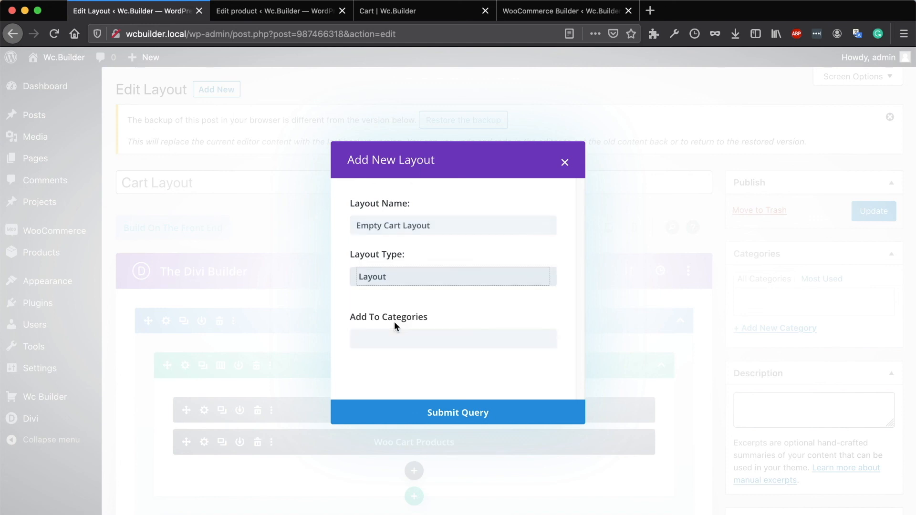
left_click(441, 414)
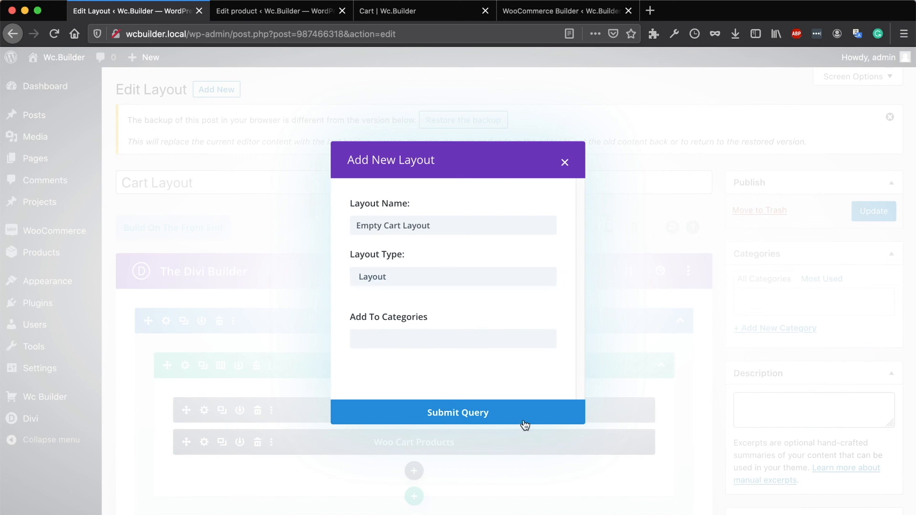
left_click(525, 423)
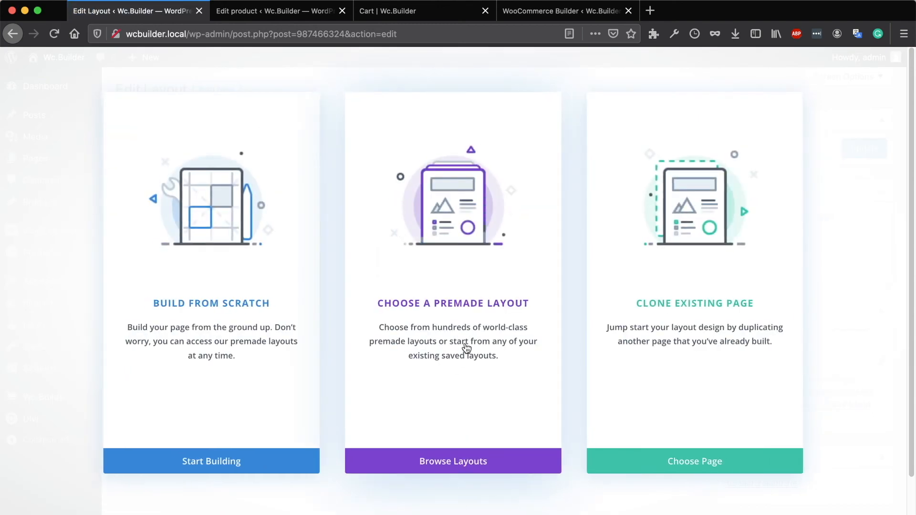
Step: Start the layout from scratch, insert a single-column row and add a Text module to it
left_click(264, 238)
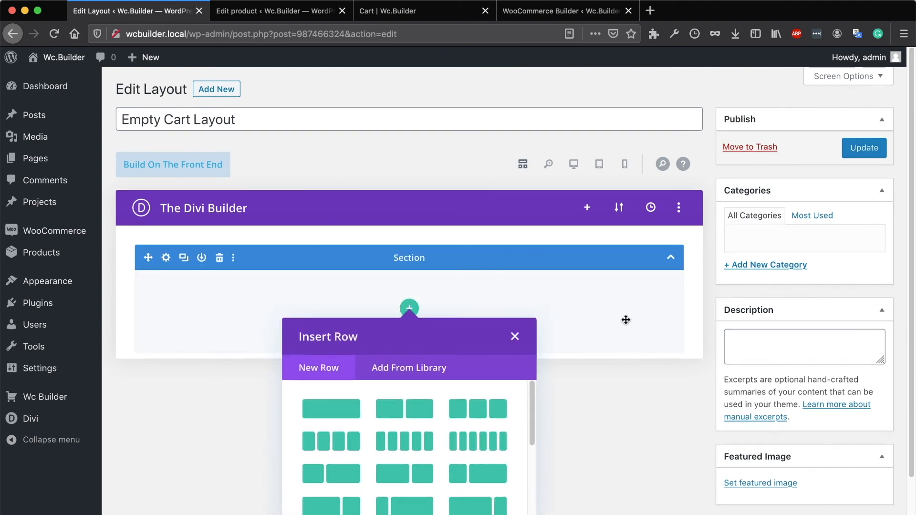
scroll(626, 319, "down", 2)
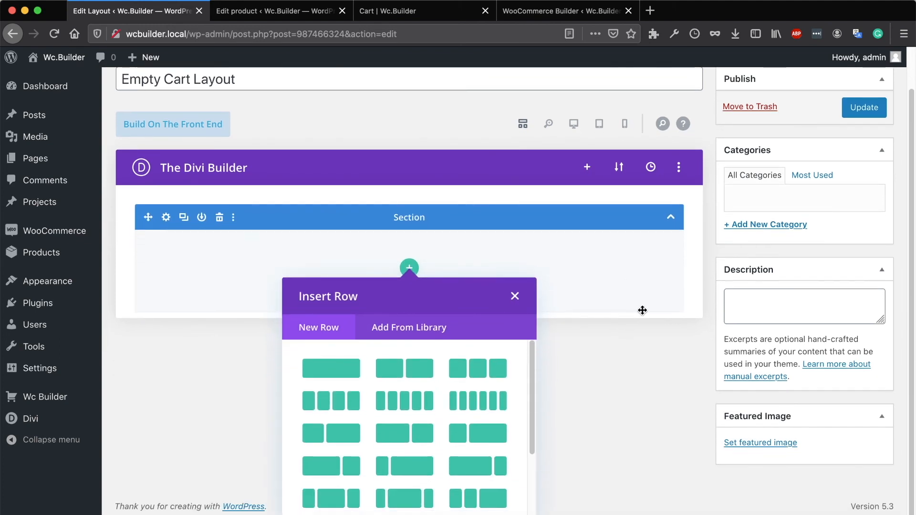
left_click(329, 369)
type("text")
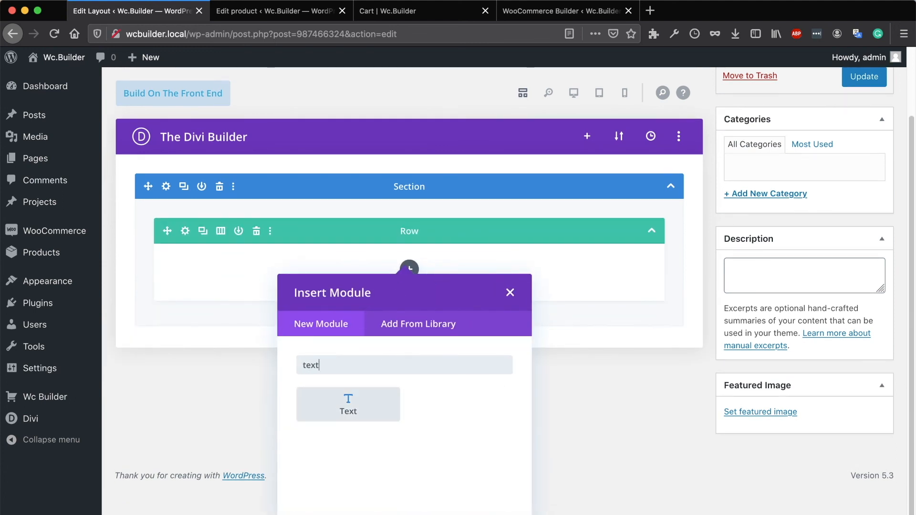
left_click(351, 401)
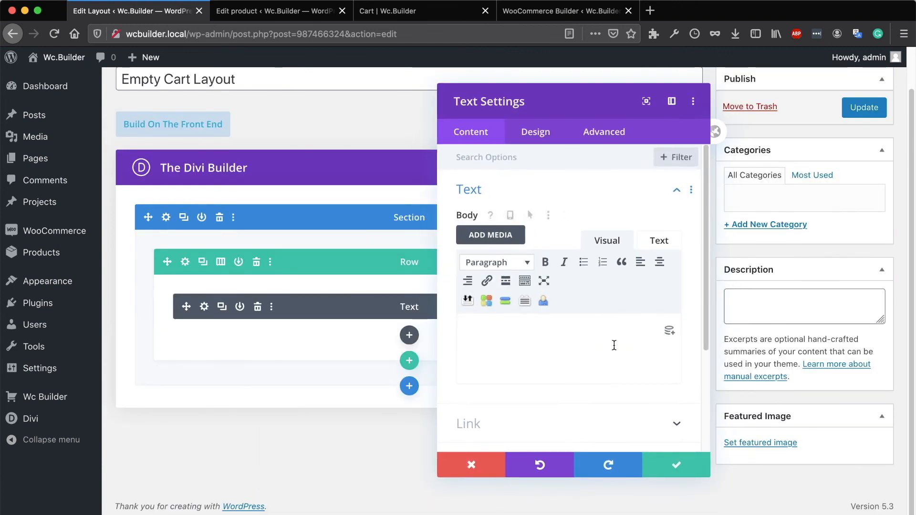
Step: Enter "Recommened Products" as the Text module's body and format it as a centred Heading 2
left_click(556, 345)
type("Recommened")
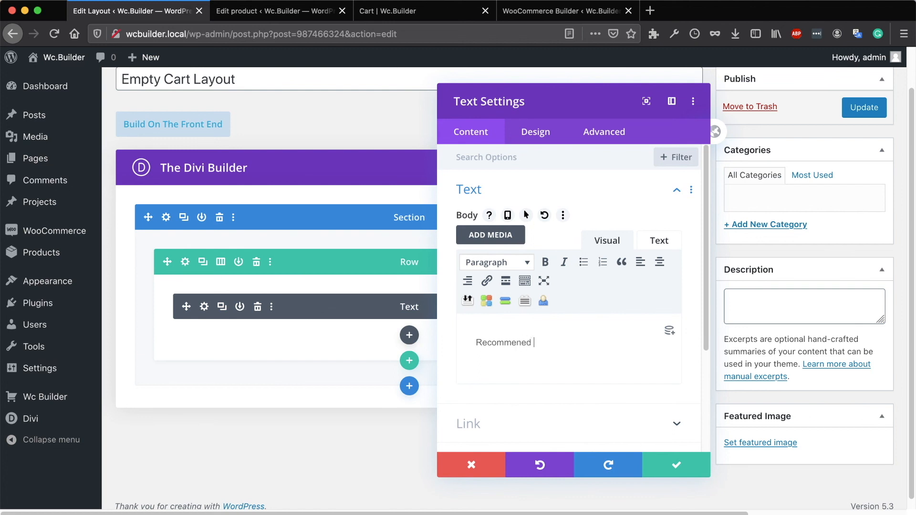
type(" Products")
triple_click(509, 340)
left_click(504, 263)
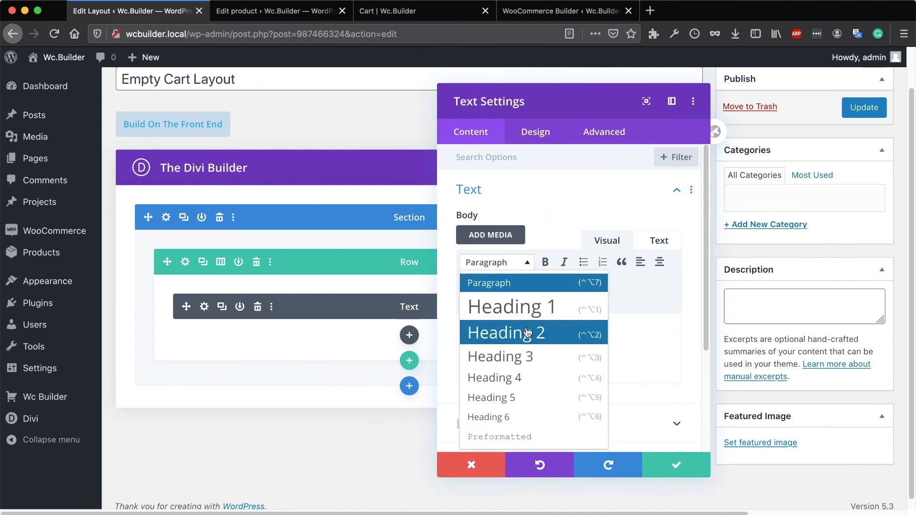
left_click(527, 333)
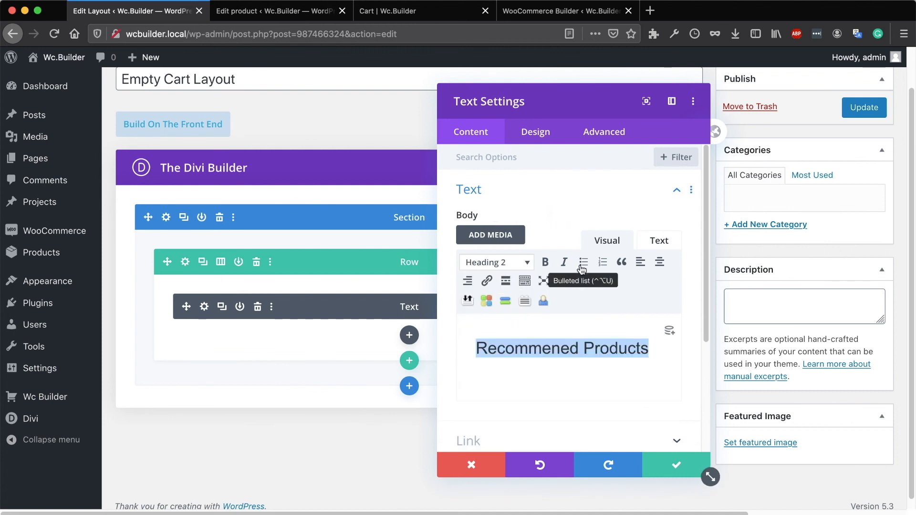
left_click(659, 262)
Step: Correct the heading's spelling to "Recommended Products" and save the Text module's settings
left_click(526, 328)
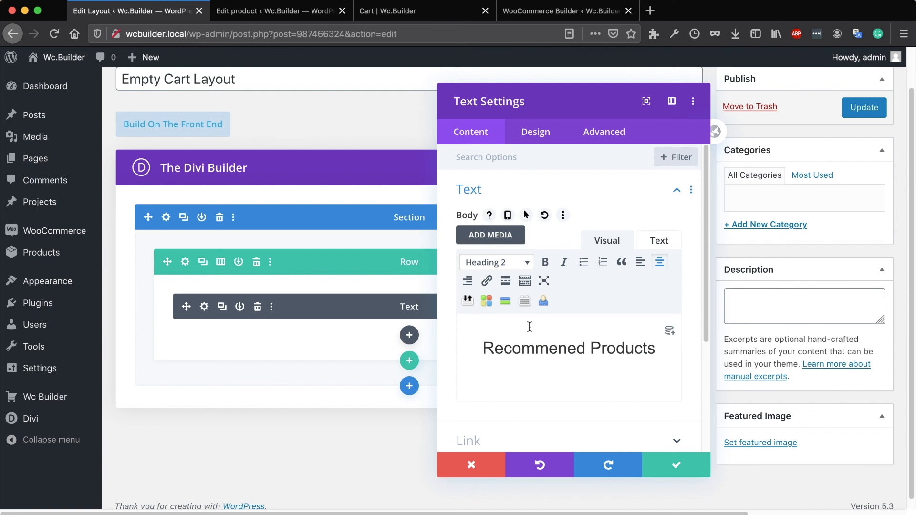
scroll(529, 327, "down", 5)
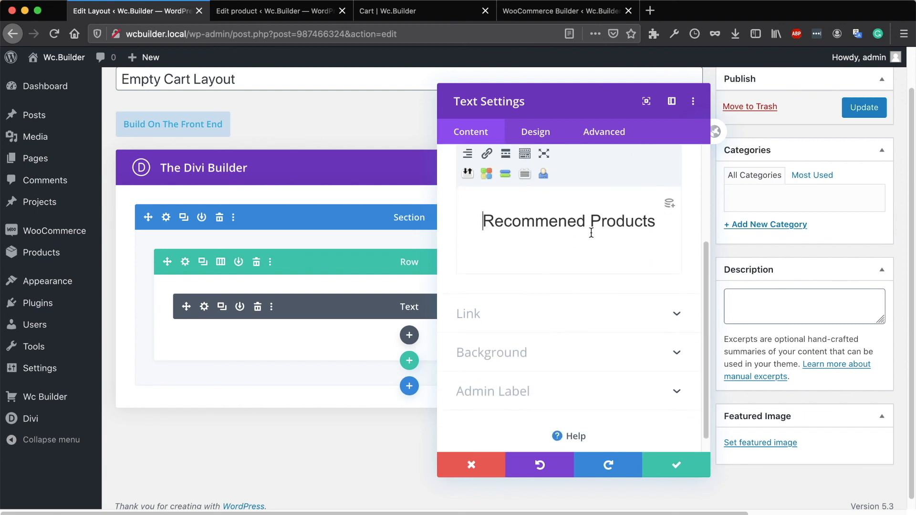
left_click(567, 228)
left_click(530, 246)
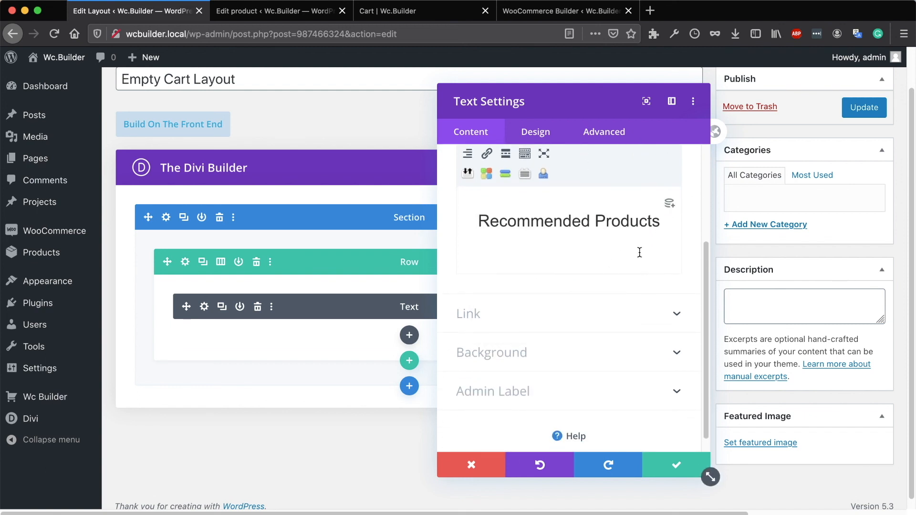
left_click(674, 464)
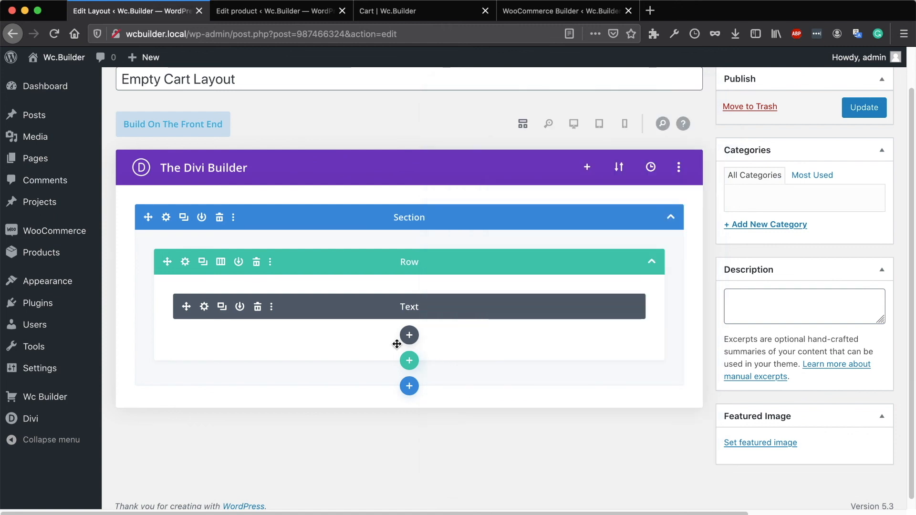
Step: Add a Shop module below the text with Product View Type set to Featured Products, and update the layout
left_click(409, 335)
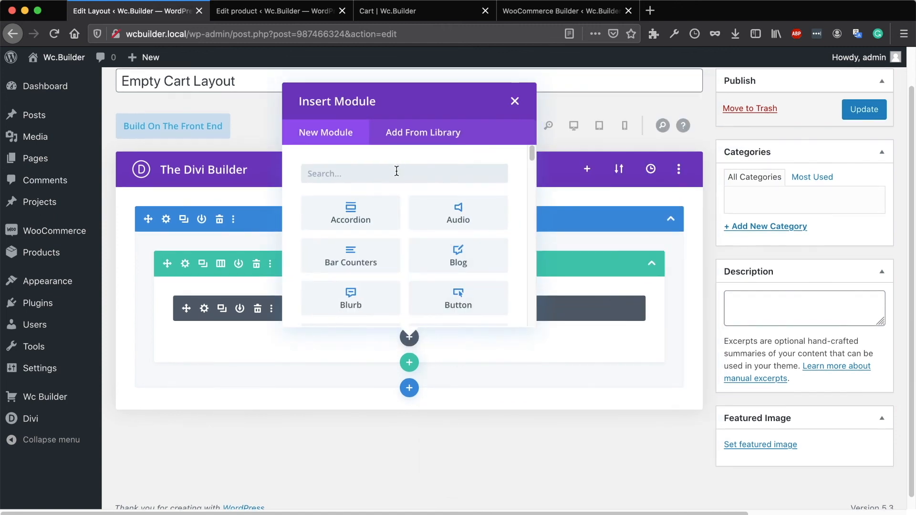
type("shop")
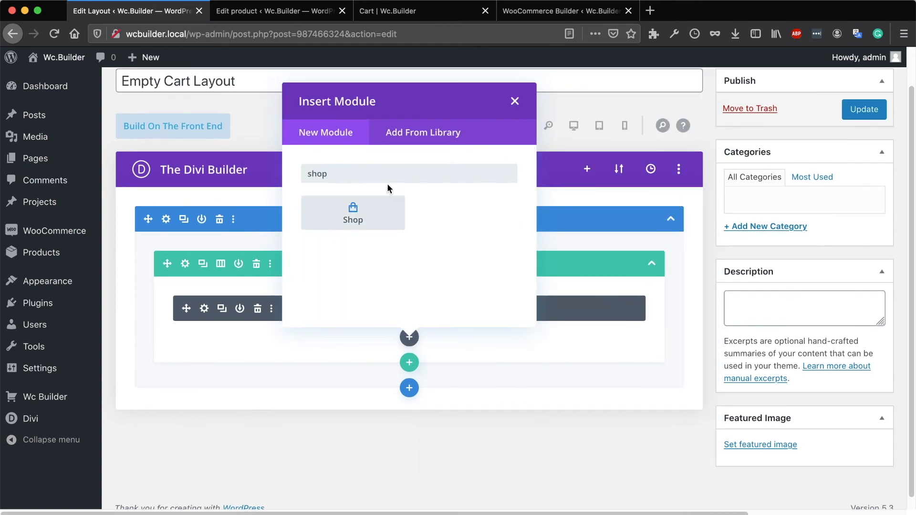
left_click(353, 214)
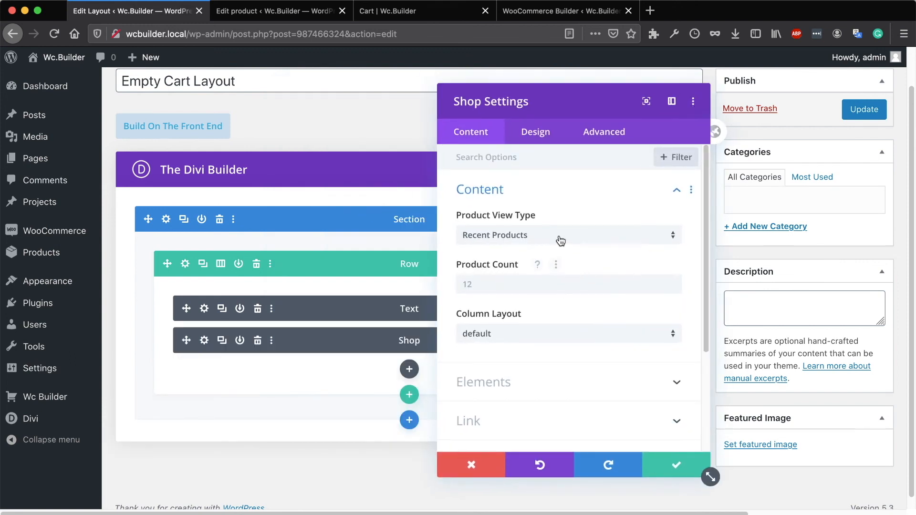
left_click(561, 242)
left_click(549, 270)
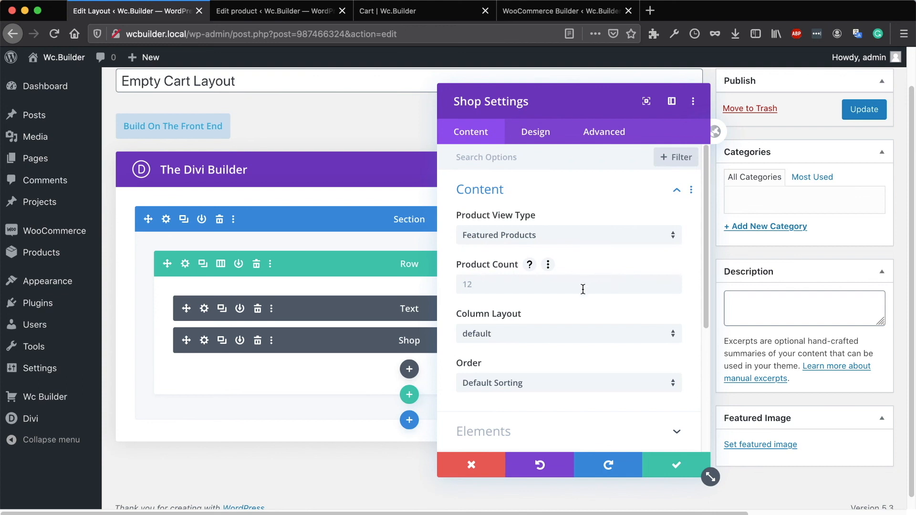
left_click(672, 471)
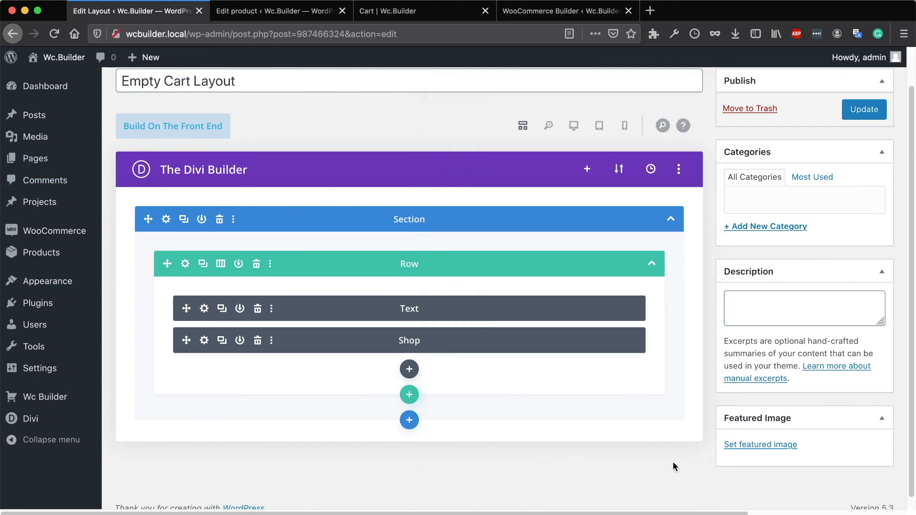
left_click(873, 116)
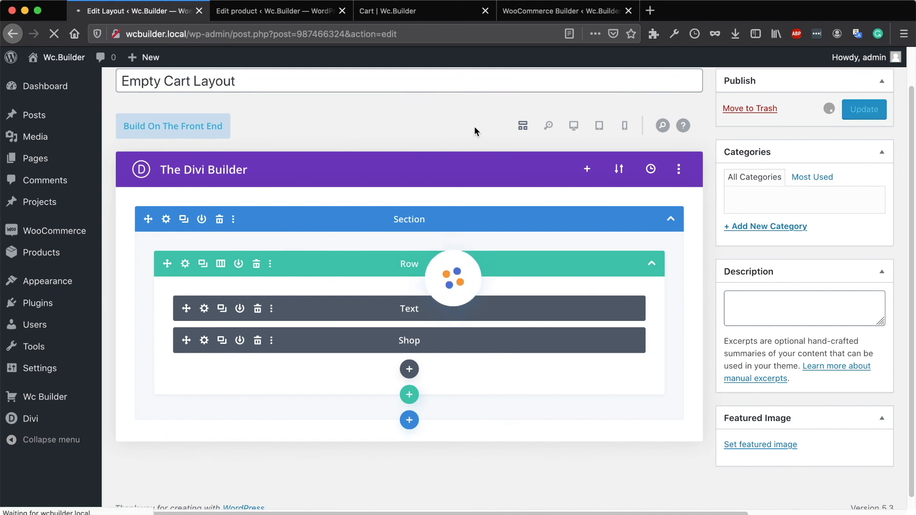
Step: In the WooCommerce Builder cart settings, reload and set the Empty Cart Layout option to Empty Cart Layout, then save the changes
left_click(531, 15)
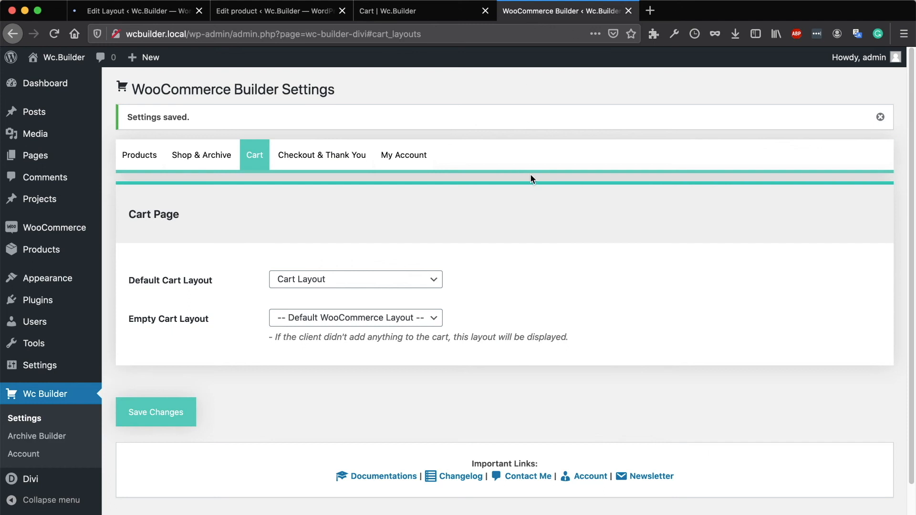
left_click(54, 34)
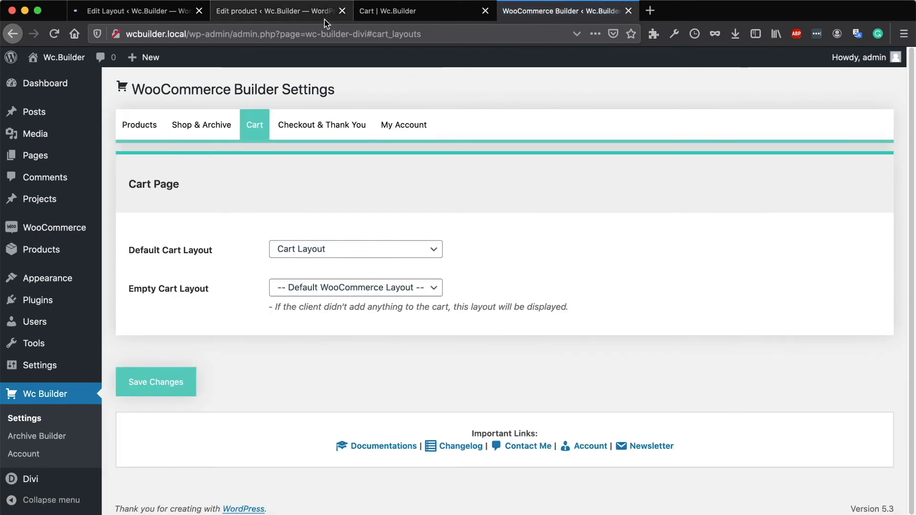
left_click(323, 291)
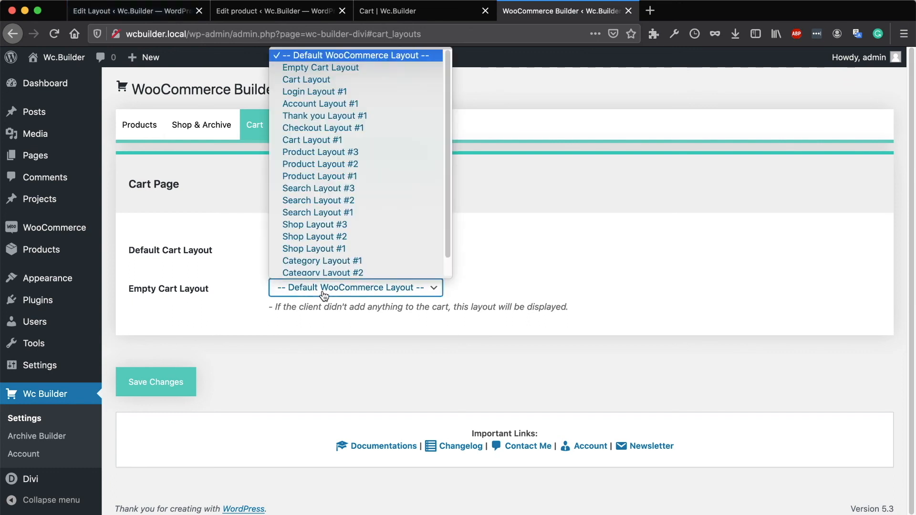
left_click(354, 67)
left_click(143, 380)
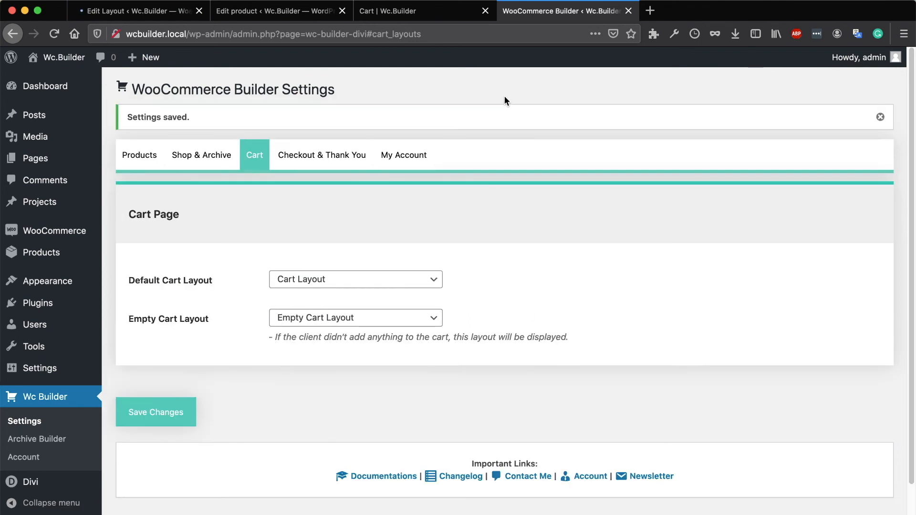
Step: Reload the cart page and remove the Polo to check the empty cart layout
left_click(407, 19)
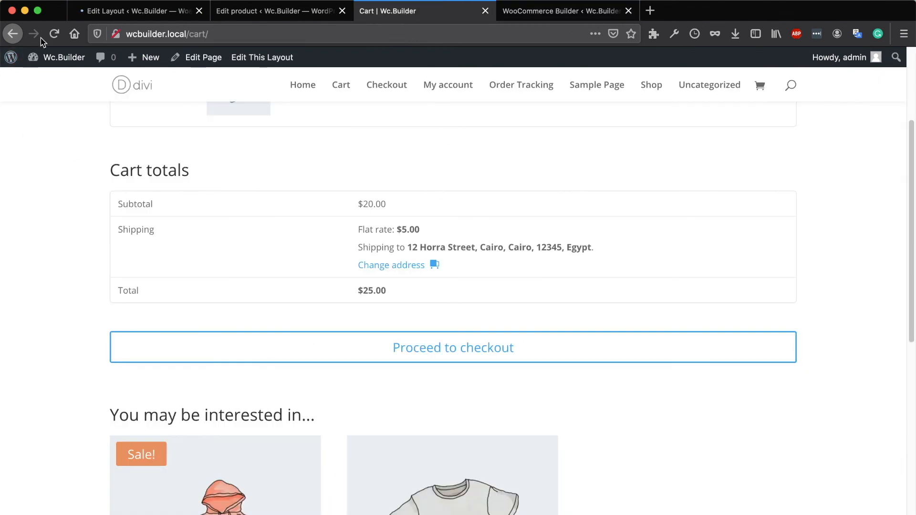
left_click(54, 33)
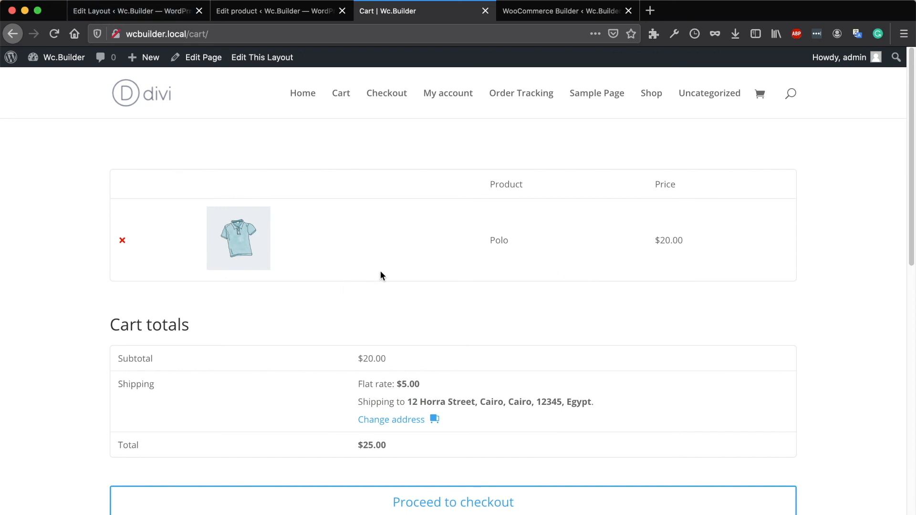
left_click(124, 245)
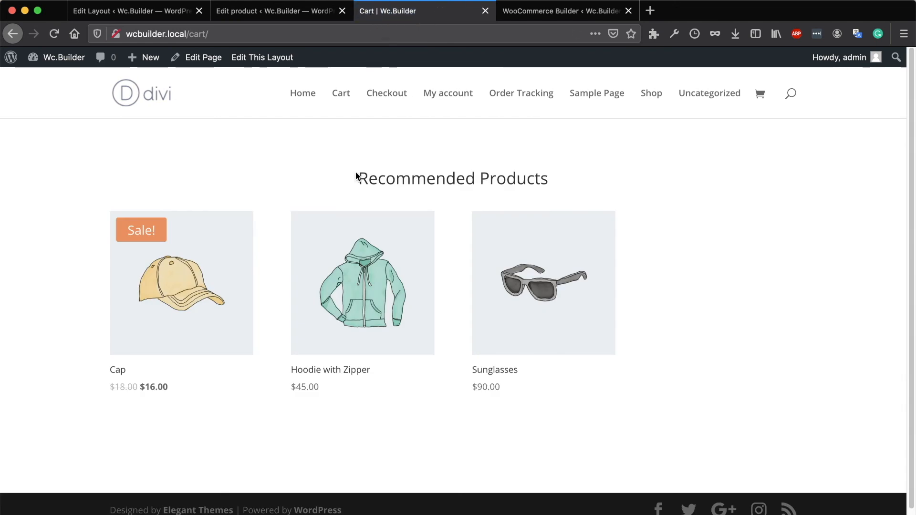
left_click_drag(360, 174, 550, 178)
left_click(713, 181)
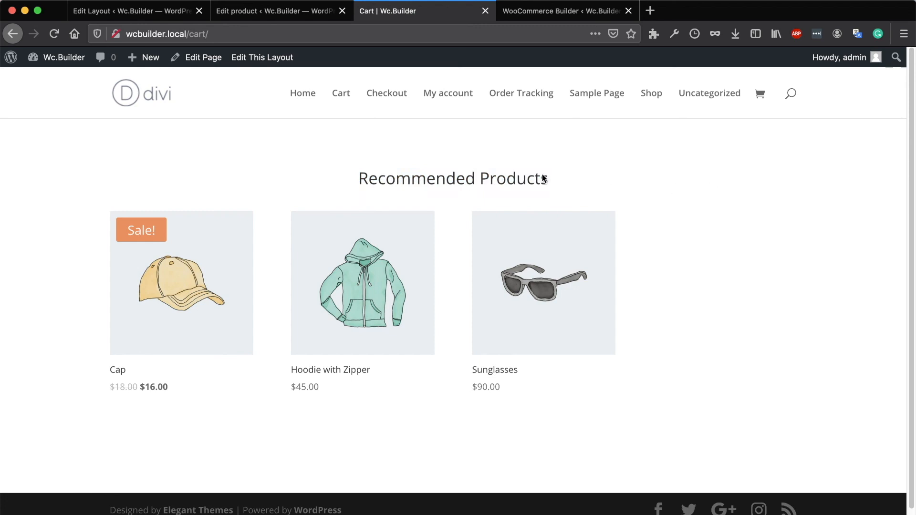